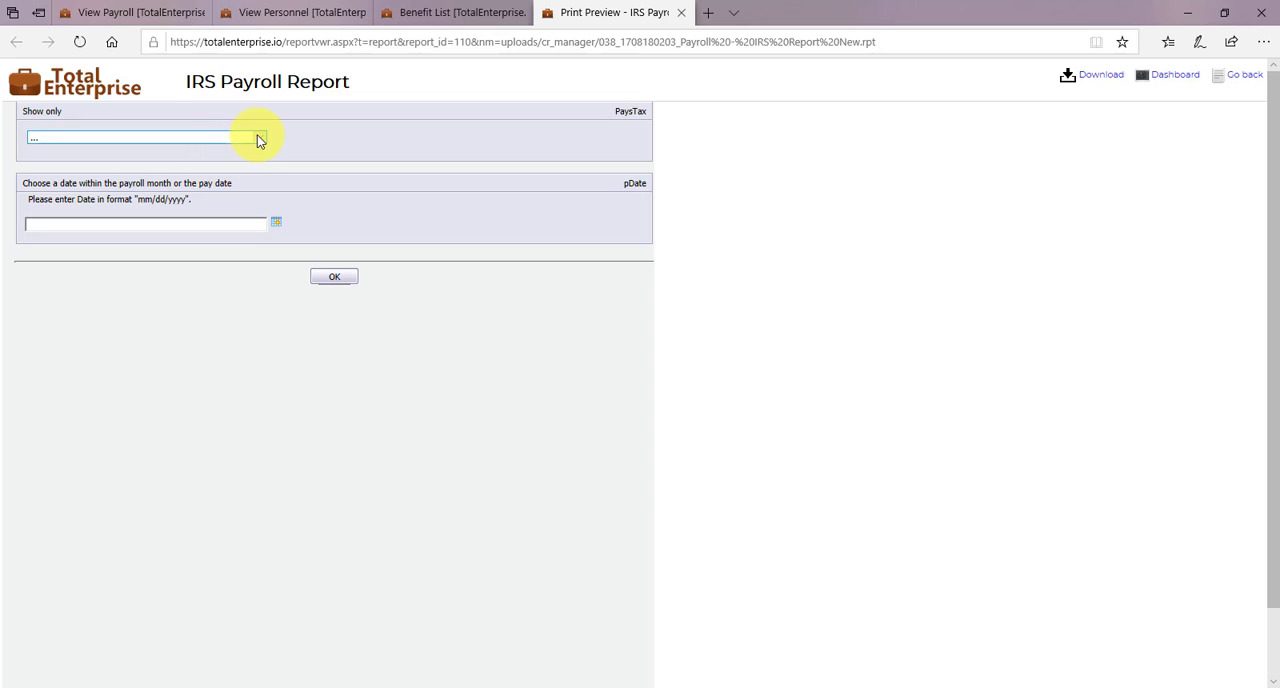
- Generate the IRS Payroll Report for personnel on PAYE using the payroll date 6/30/2020
click(257, 137)
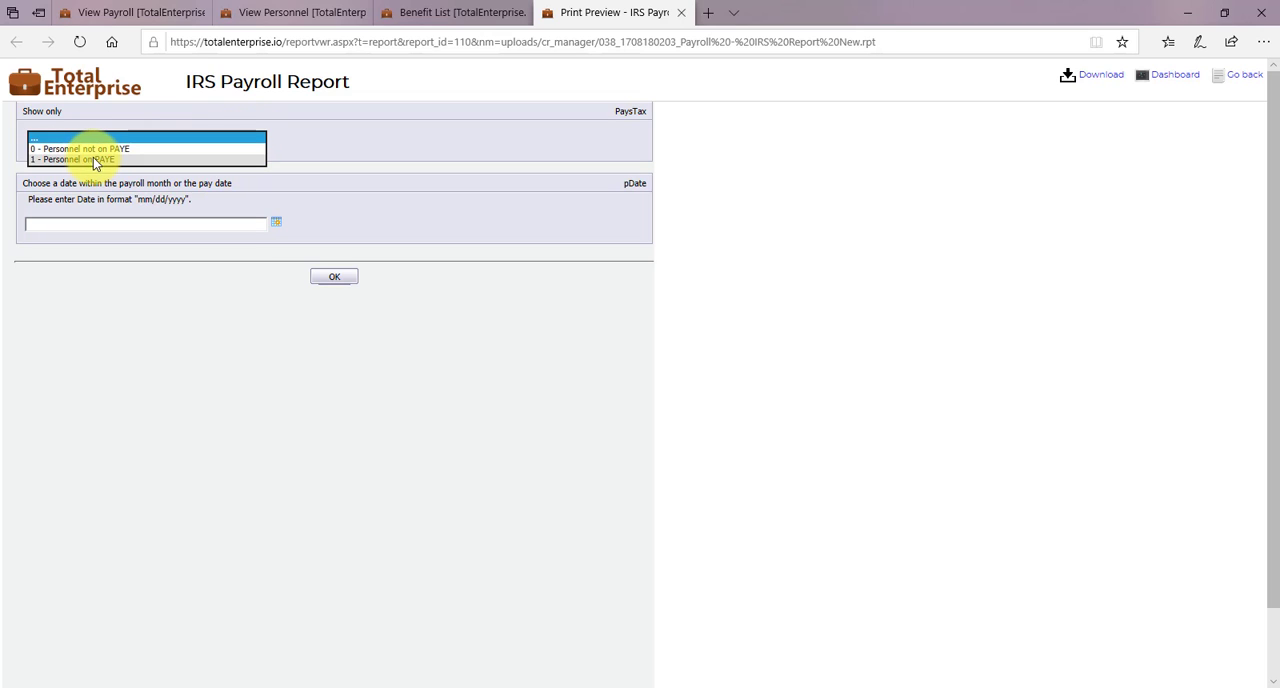
click(97, 161)
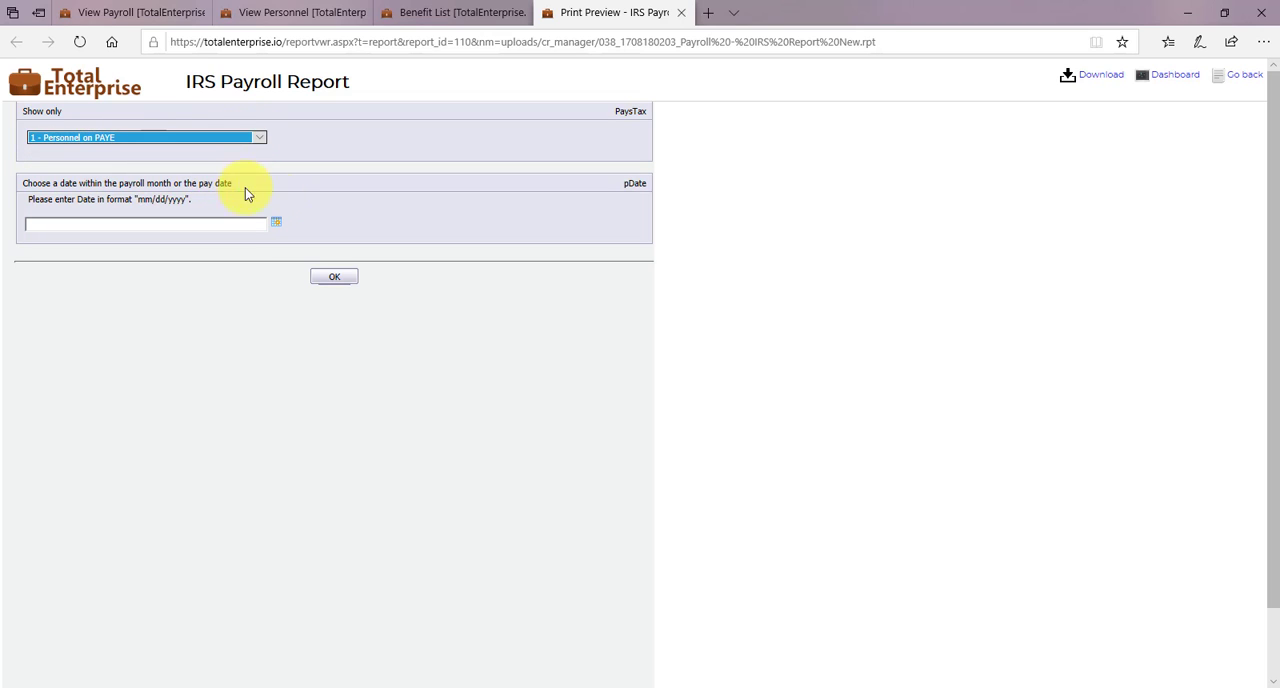
click(276, 222)
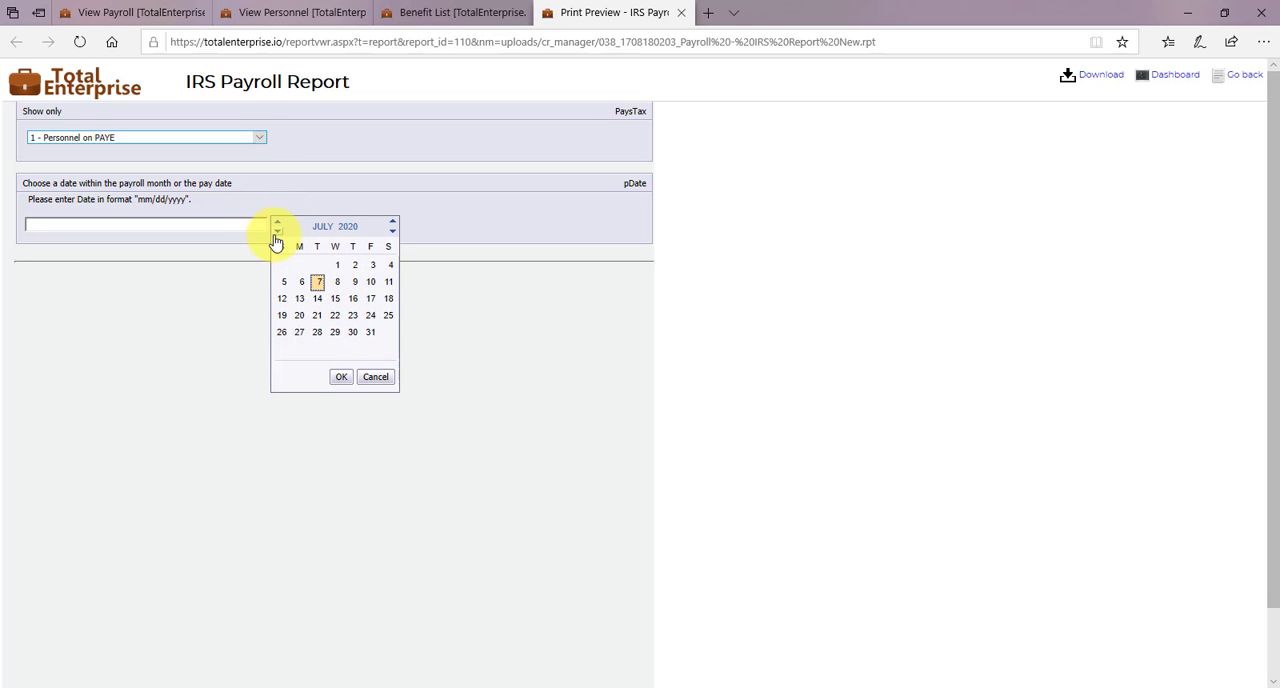
click(277, 230)
double_click(317, 333)
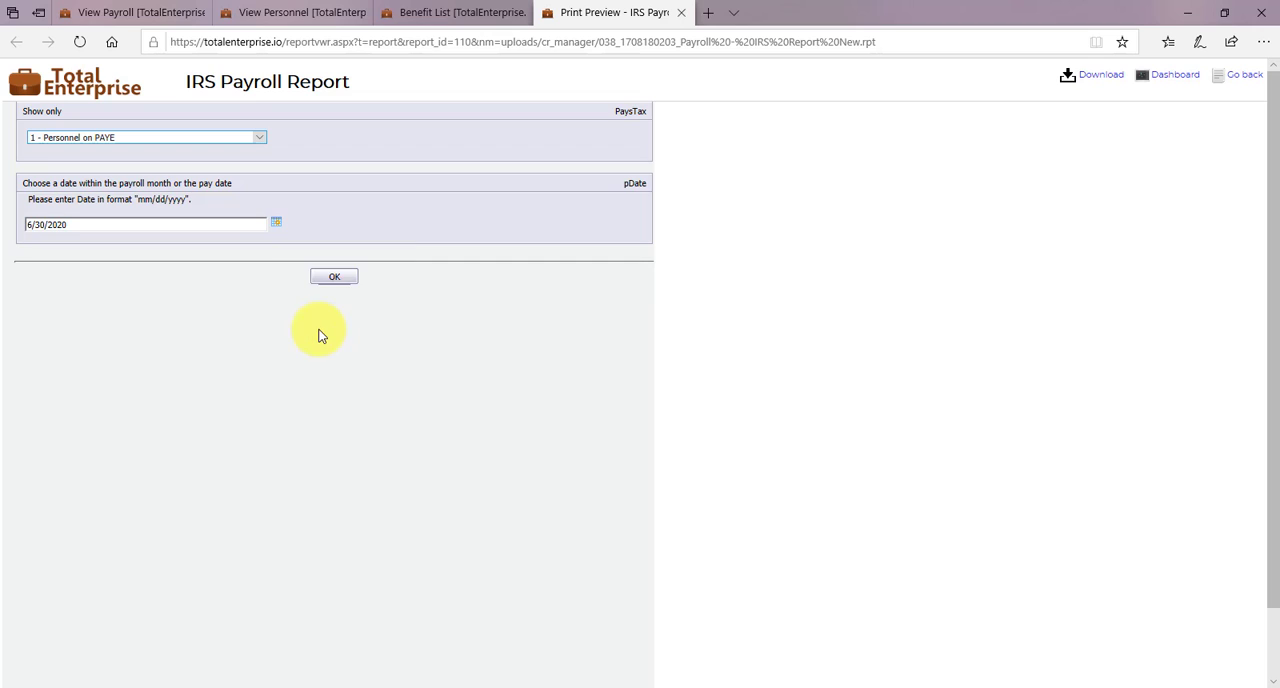
click(331, 280)
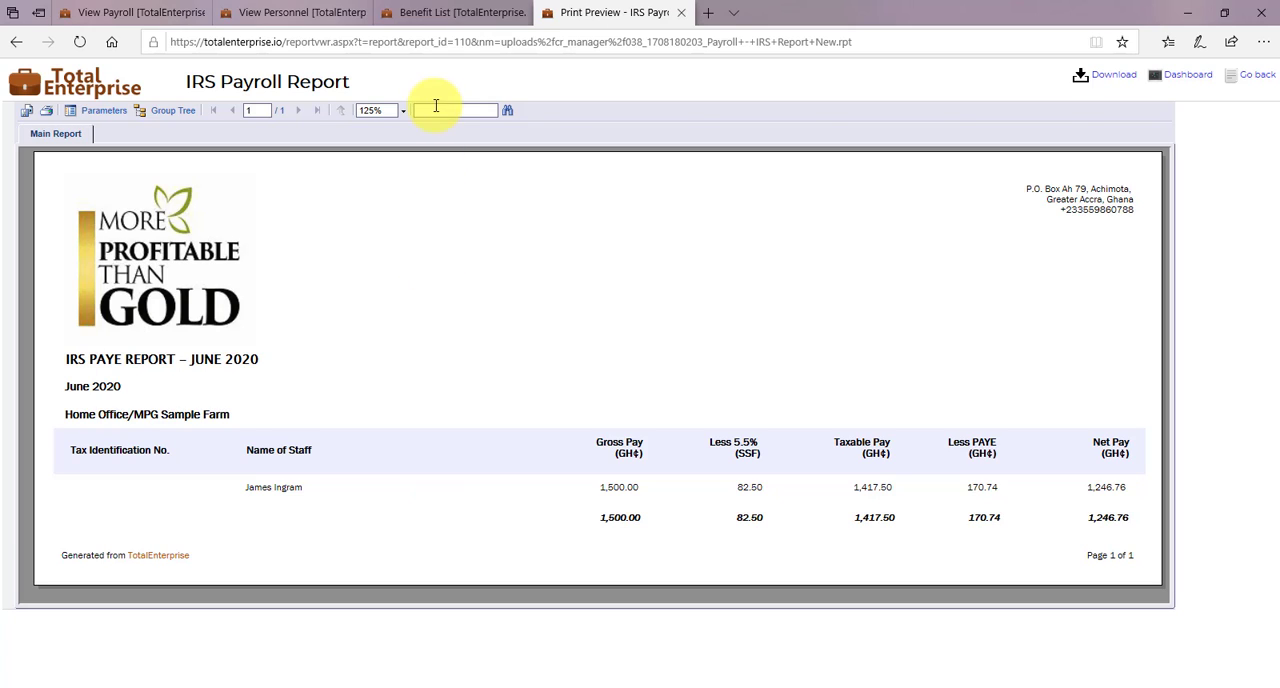
- Close the IRS Payroll Report and examine the employee's June 2020 payslip, including its TIN and SSNIT number fields
click(683, 12)
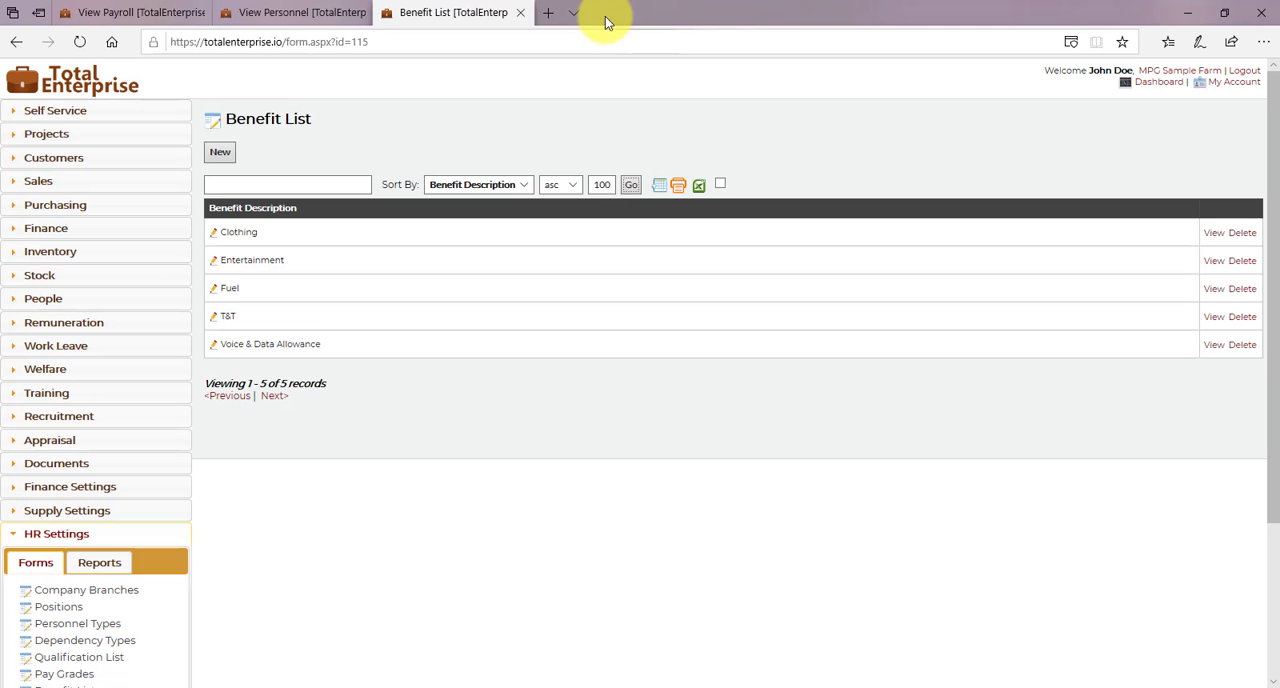
click(295, 12)
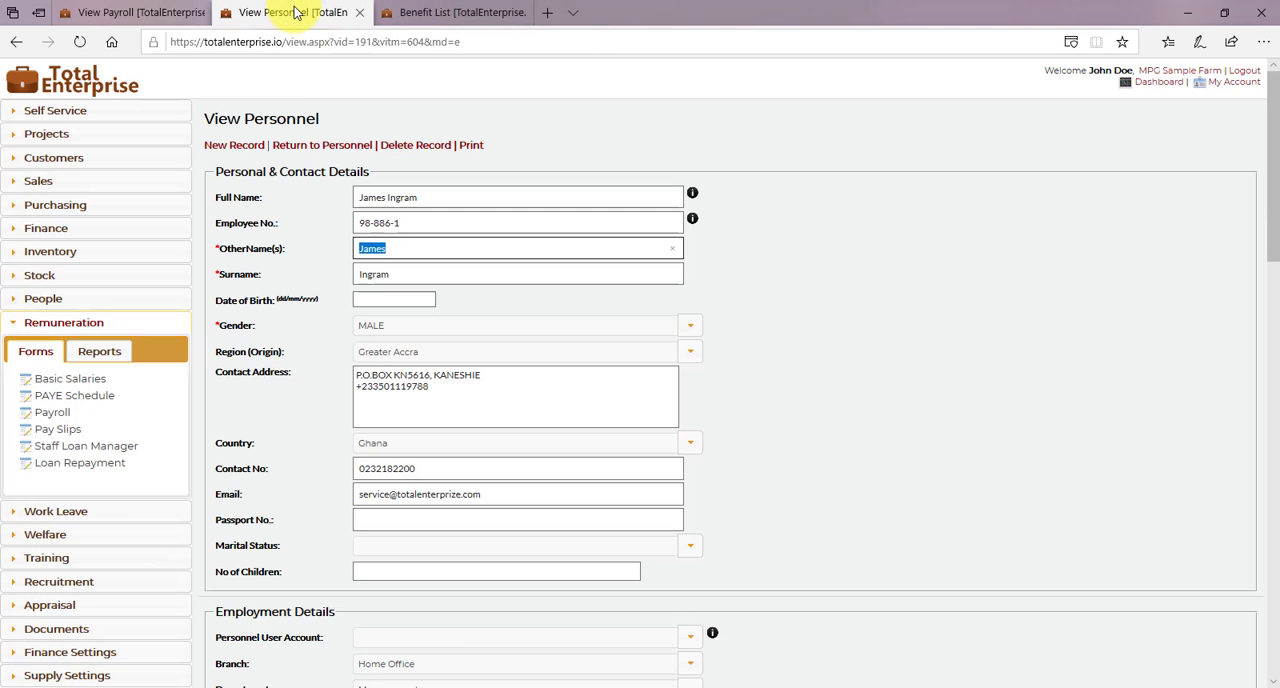
click(923, 366)
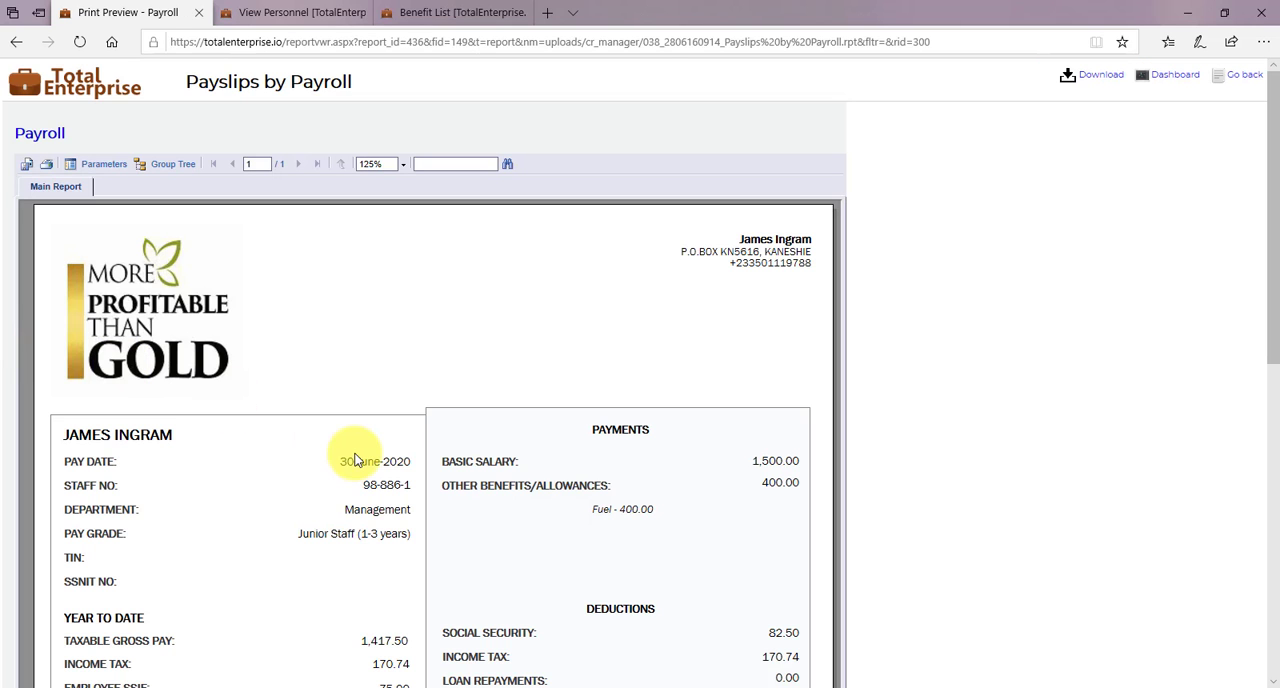
scroll(355, 460, down, 5)
scroll(355, 460, up, 4)
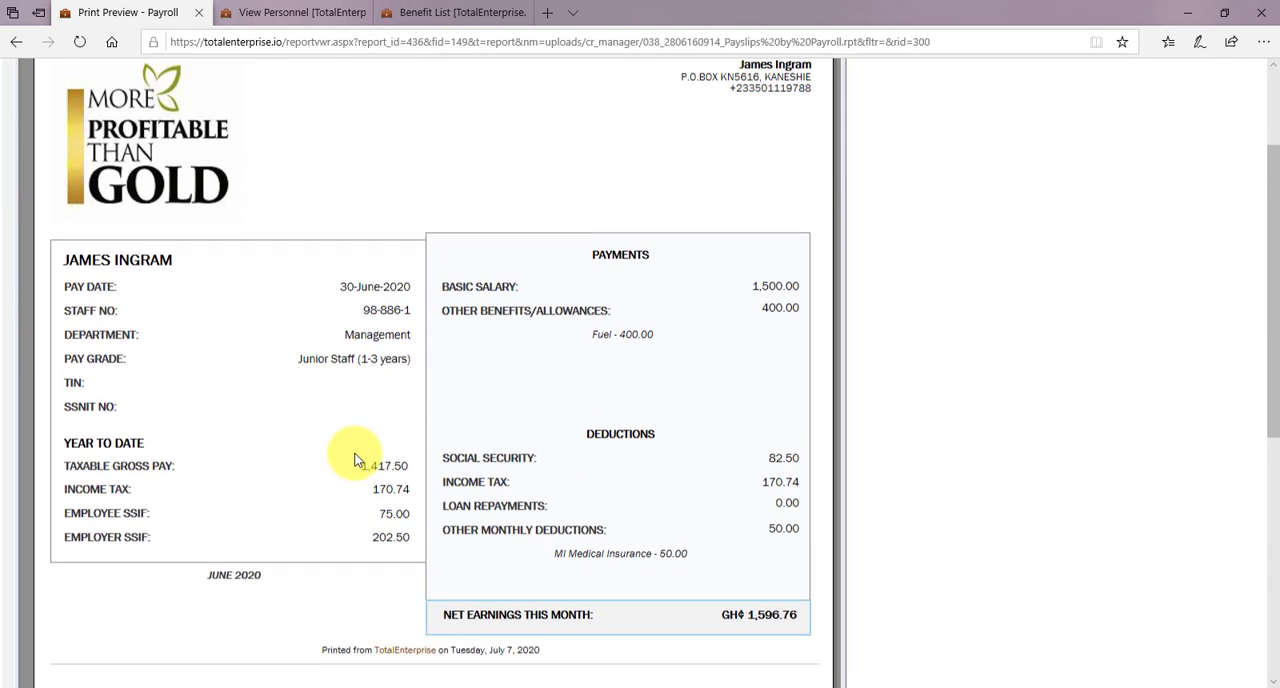
scroll(355, 460, up, 1)
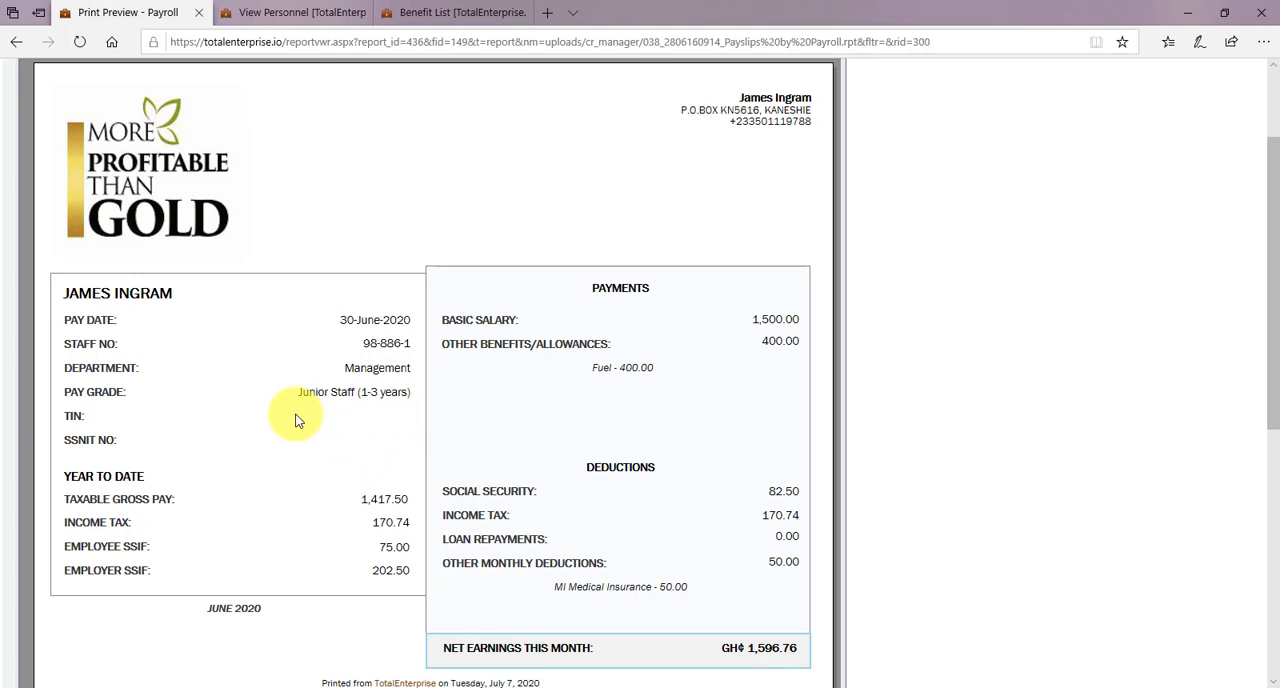
- Enter the employee's income tax number (TIN) in the Payroll Info section of the open personnel record
click(320, 12)
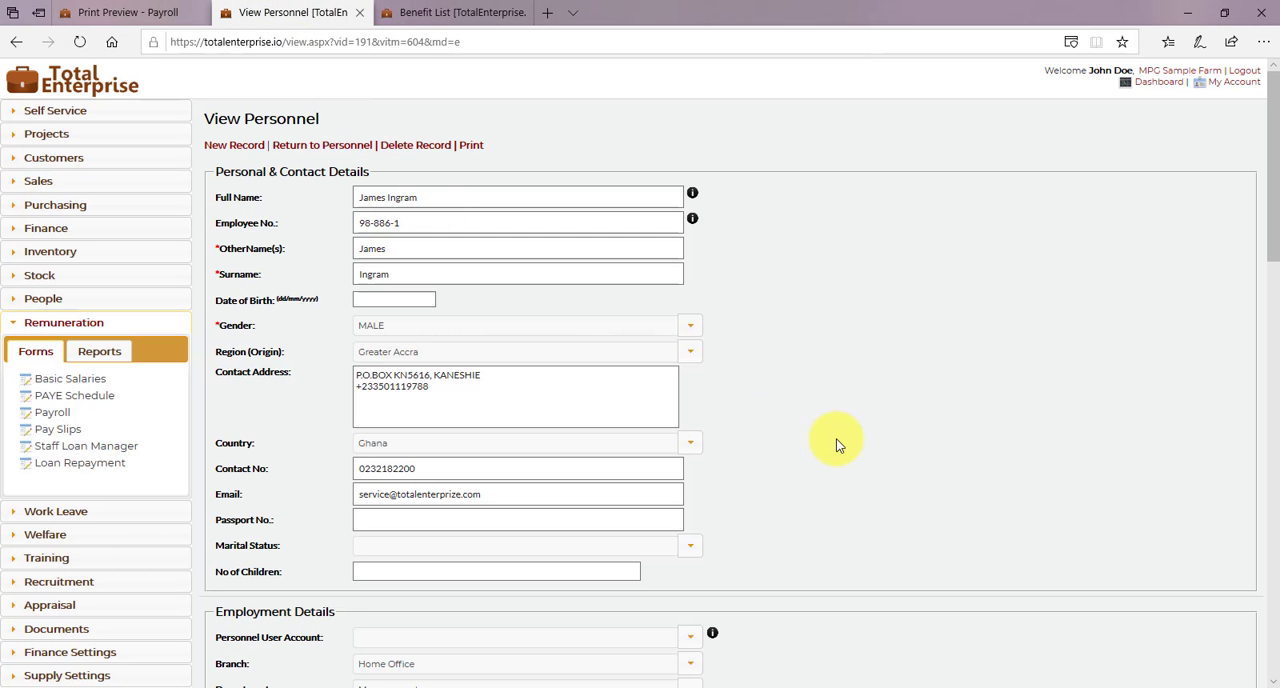
scroll(838, 445, down, 3)
scroll(837, 442, down, 3)
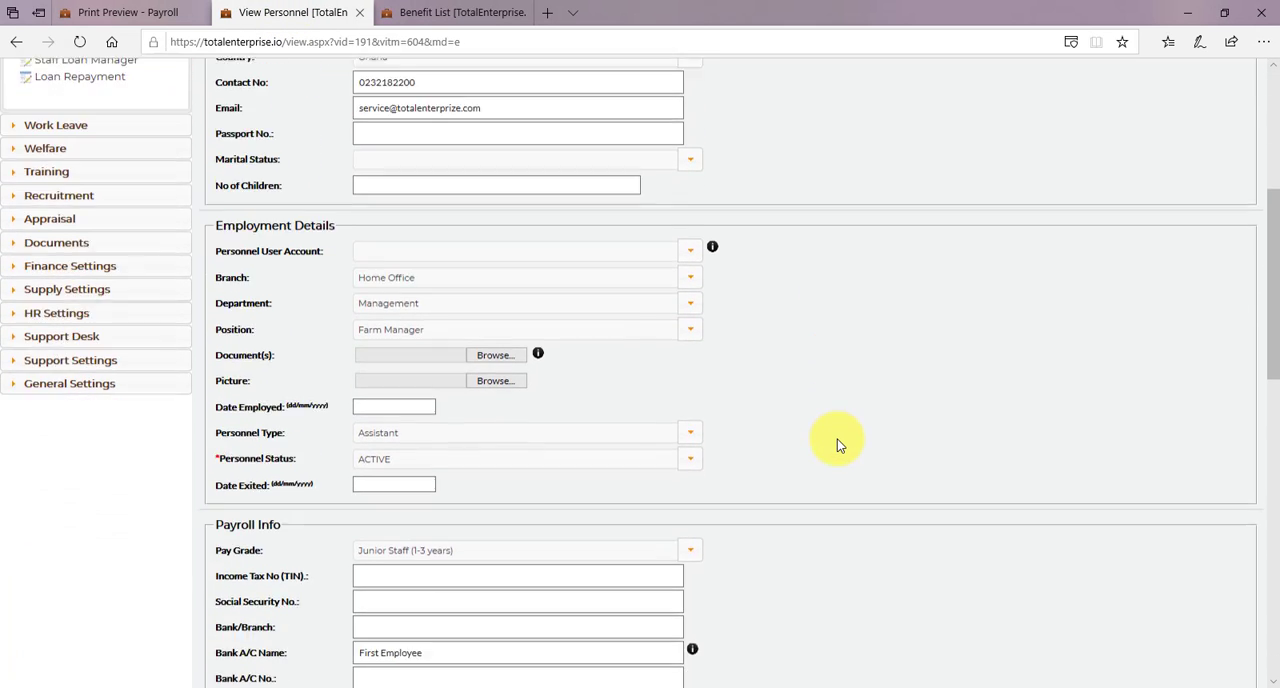
click(572, 405)
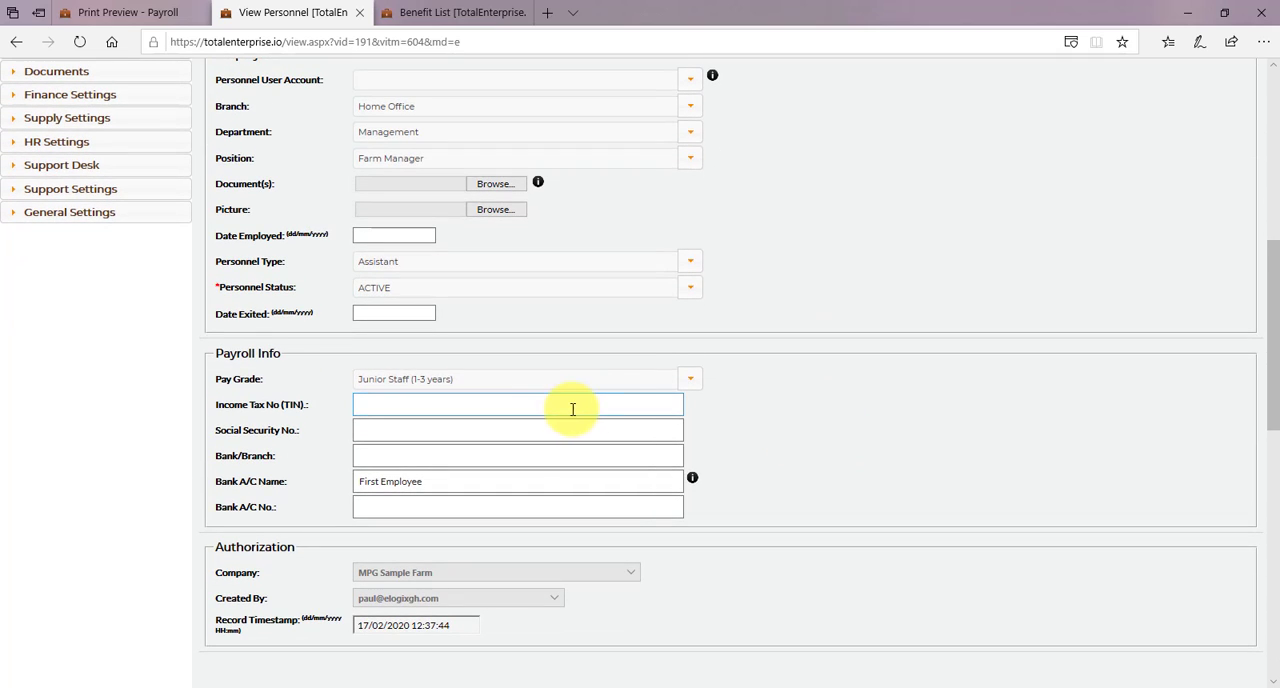
click(390, 405)
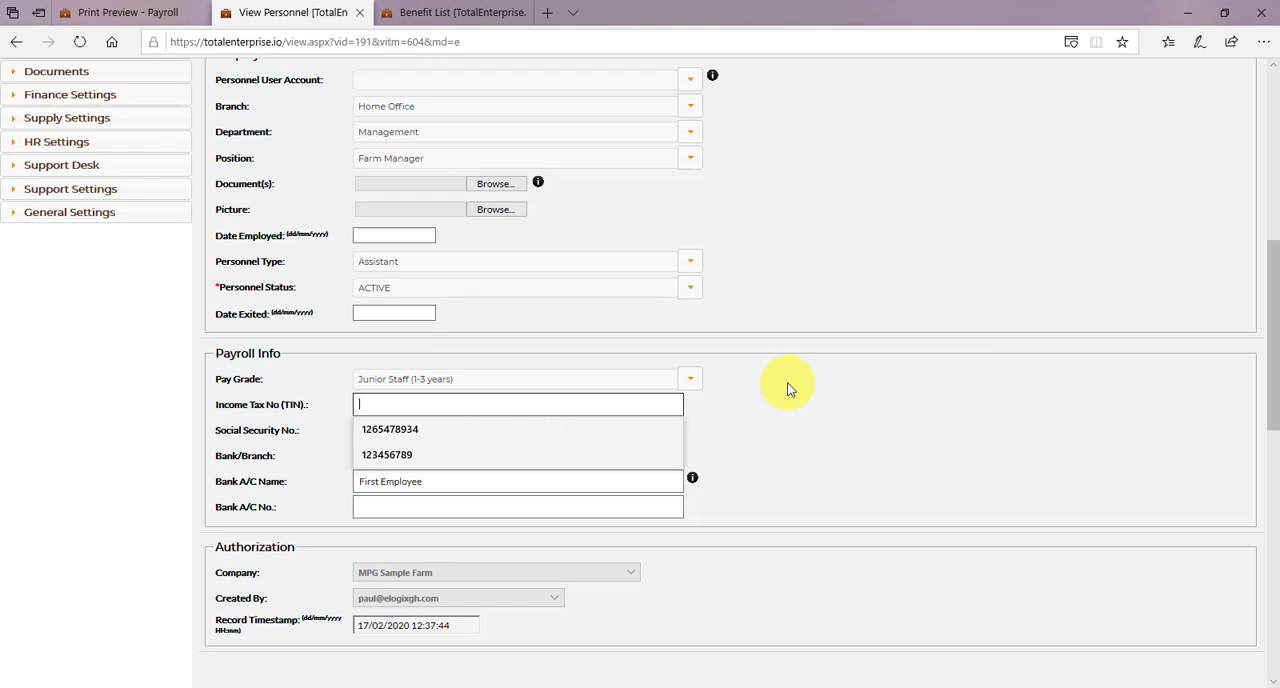
text(PX)
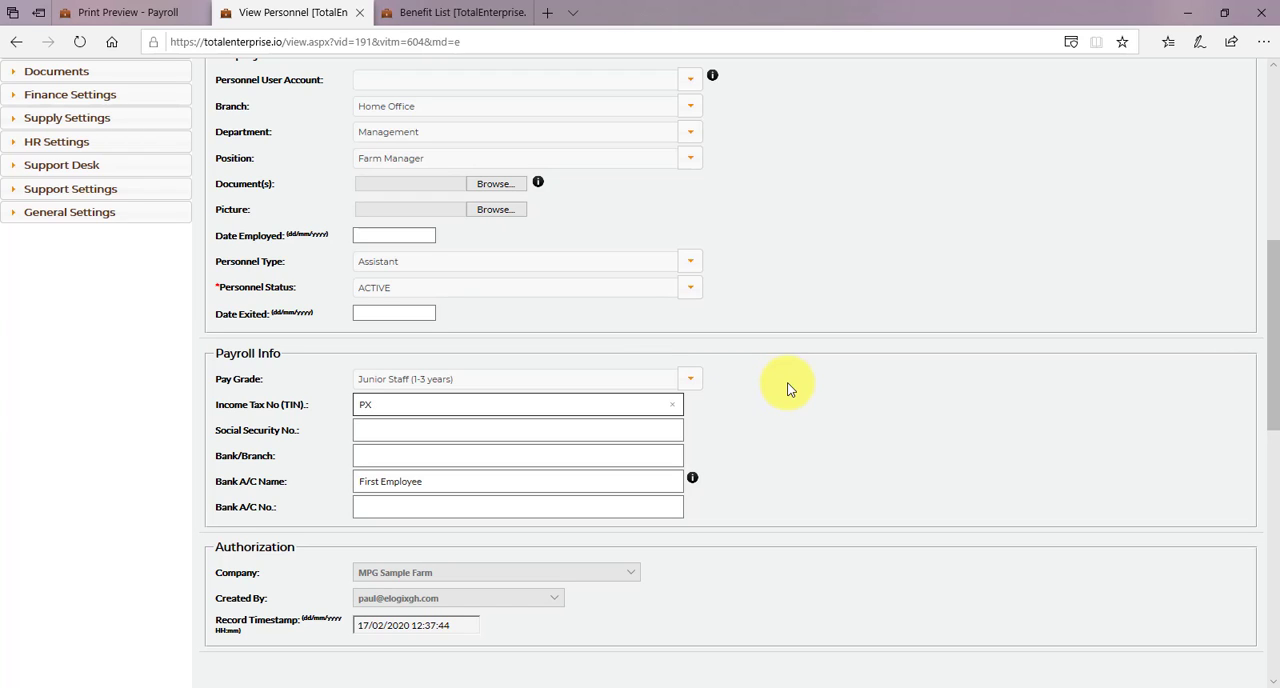
text(123456789)
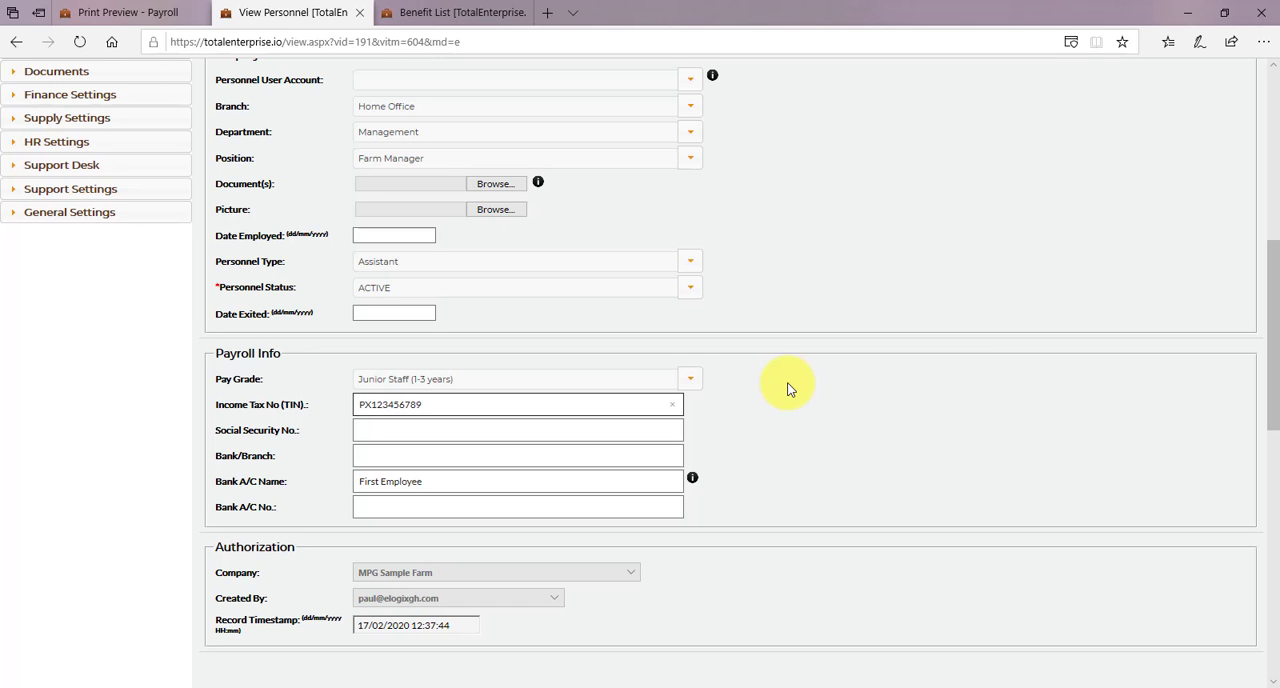
- Enter the employee's social security number in the personnel record's Payroll Info
click(443, 426)
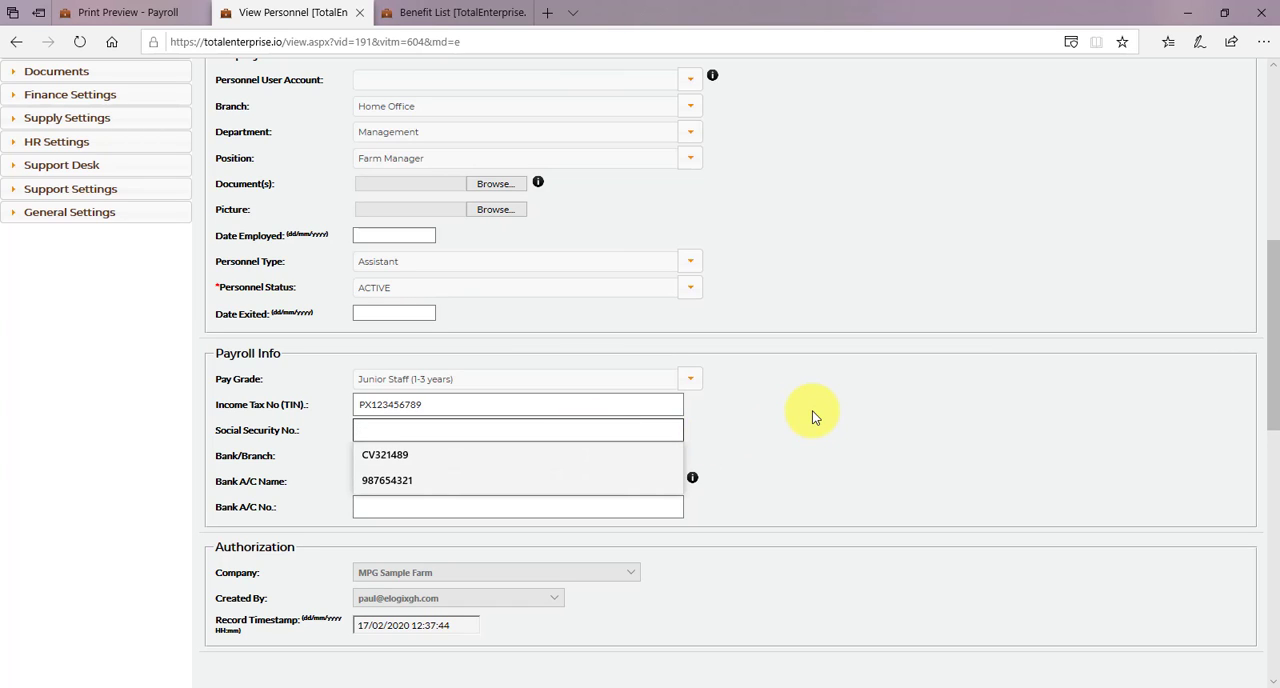
text(SX)
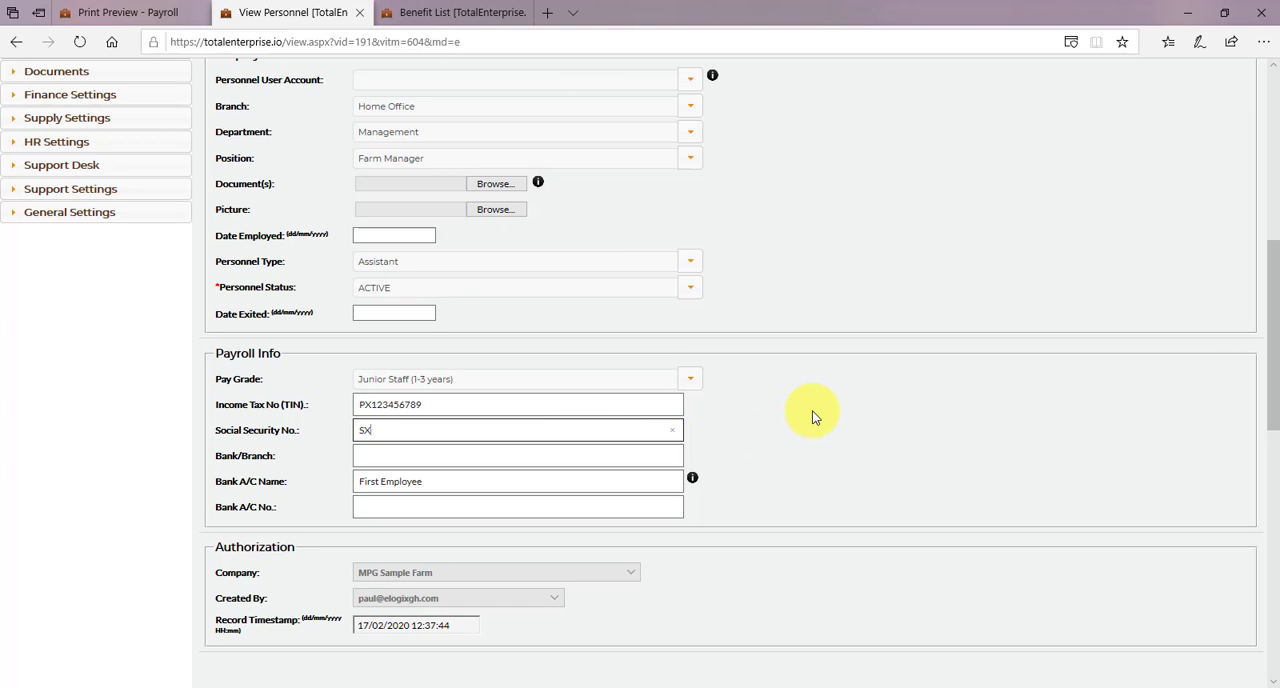
text(123990)
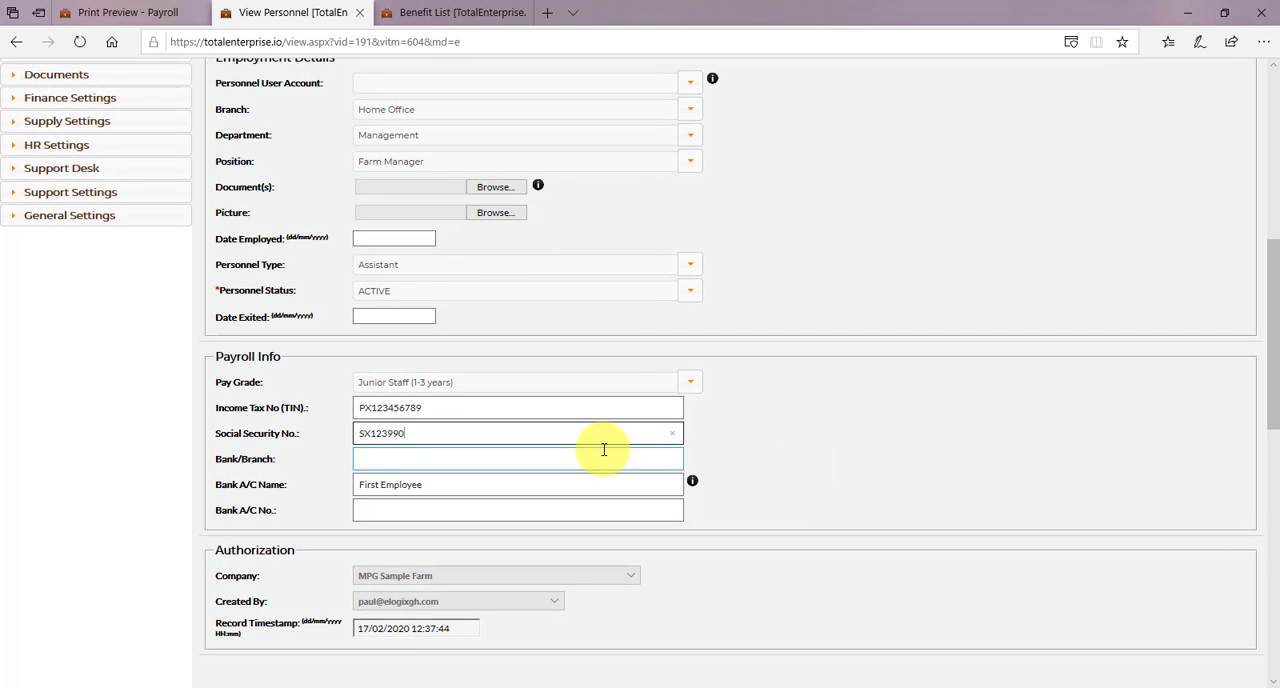
- Fill in the bank details with branch GT-Bank/Graphic Road, the employee's full name as account name, and the bank account number
click(560, 454)
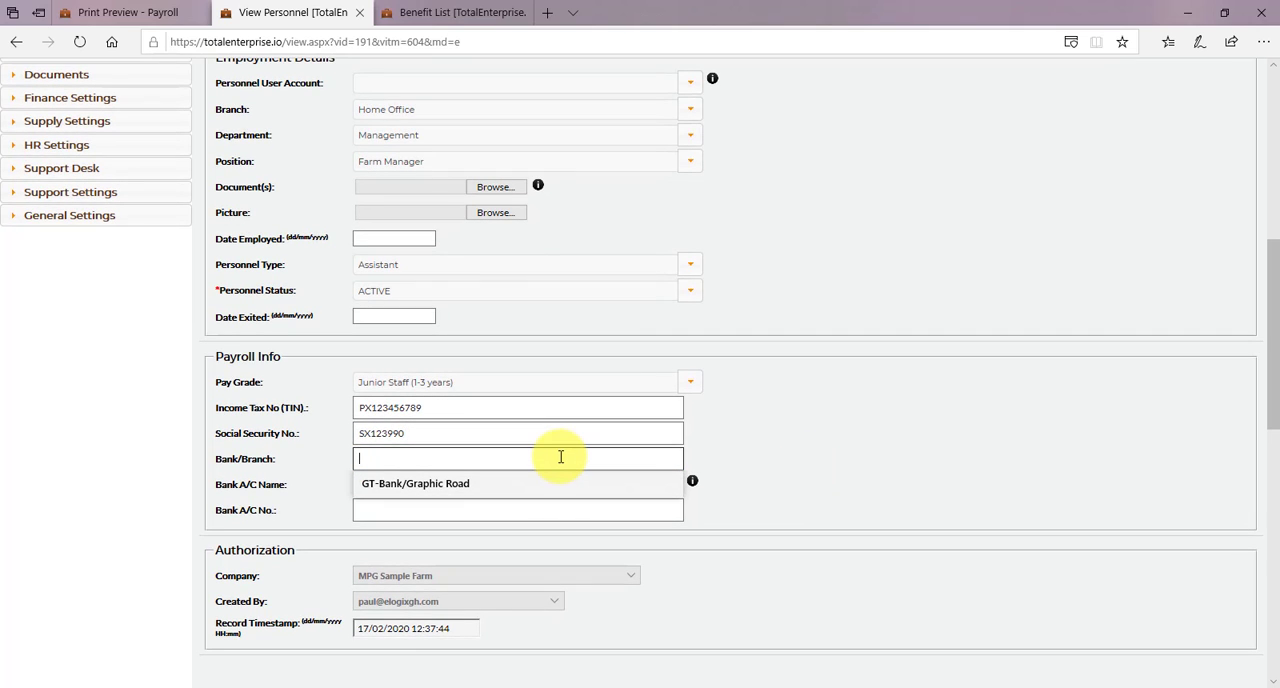
click(474, 480)
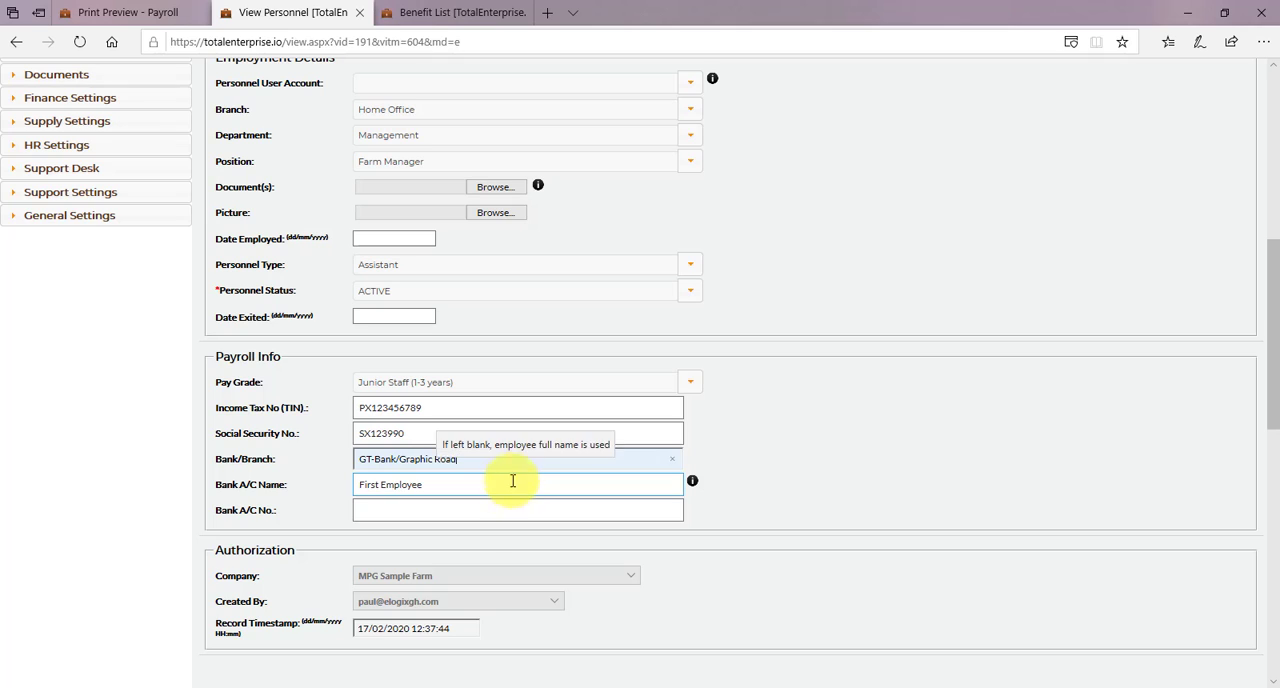
key(Tab)
text(James Ingram)
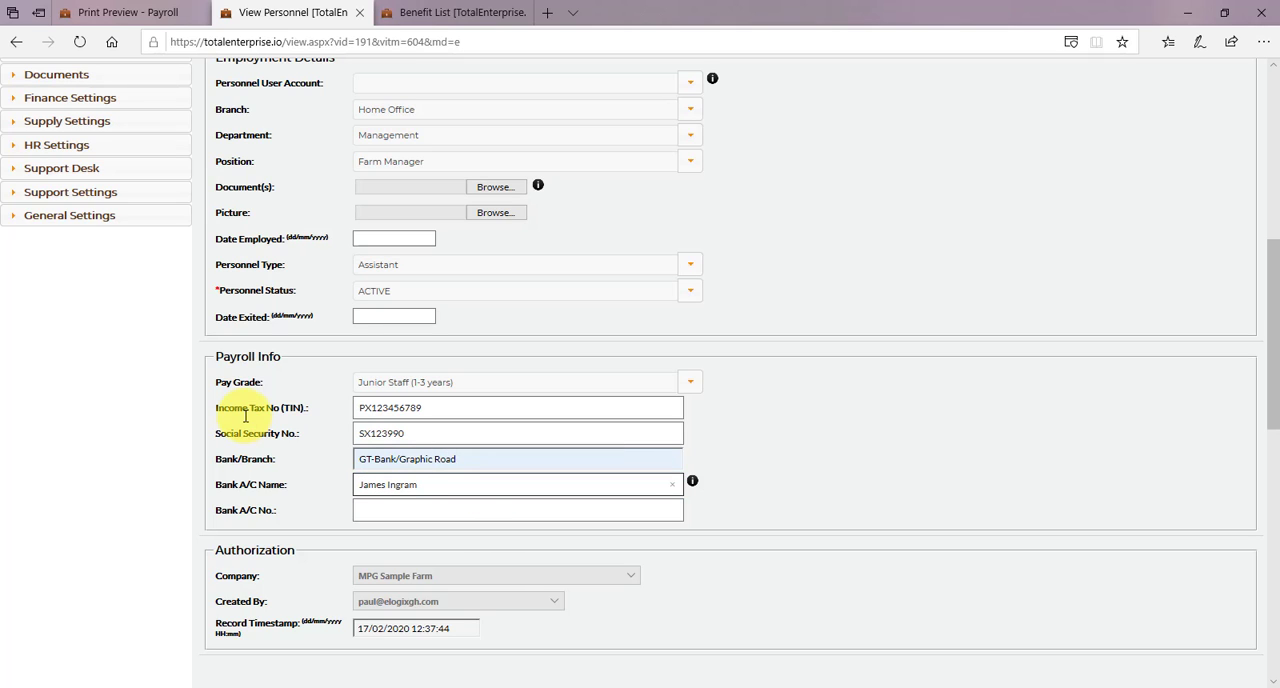
click(430, 513)
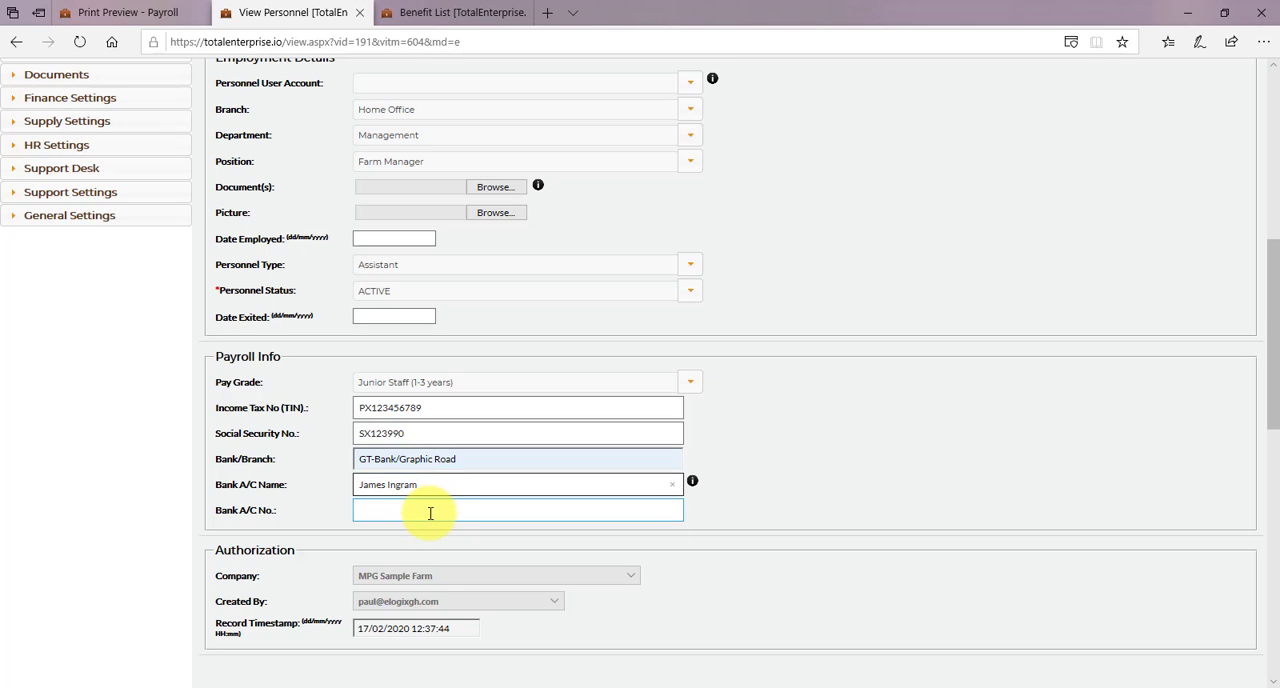
click(430, 513)
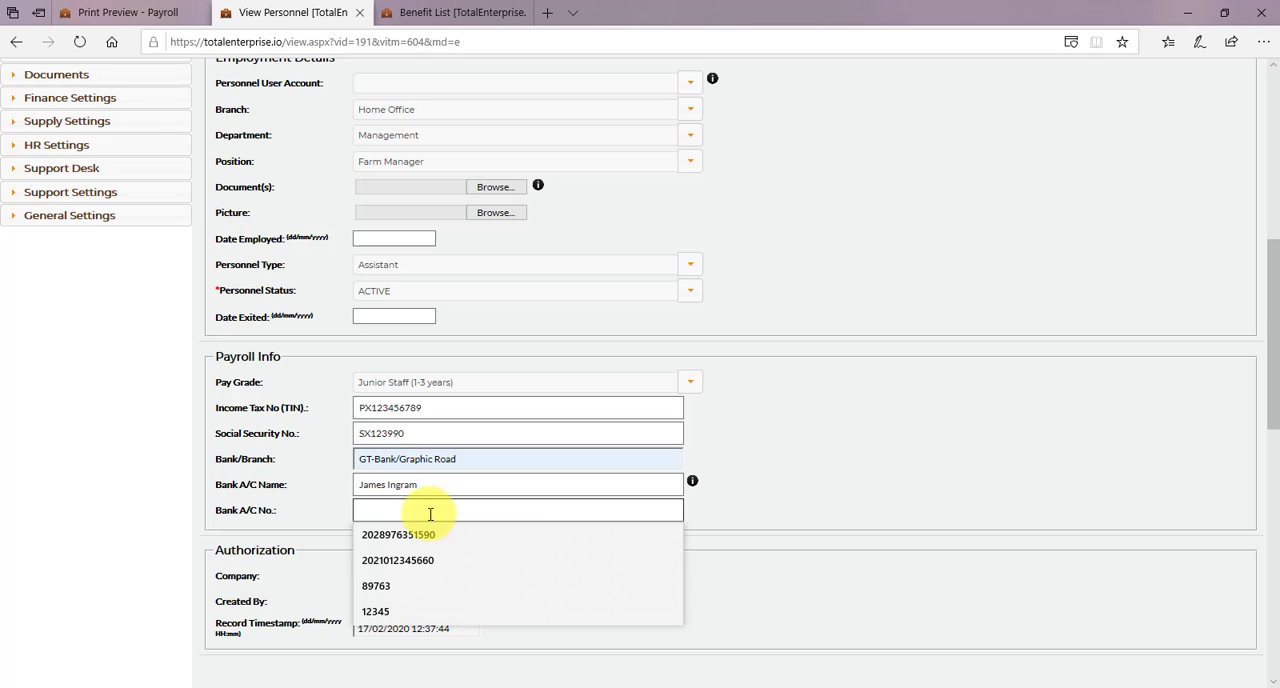
click(421, 535)
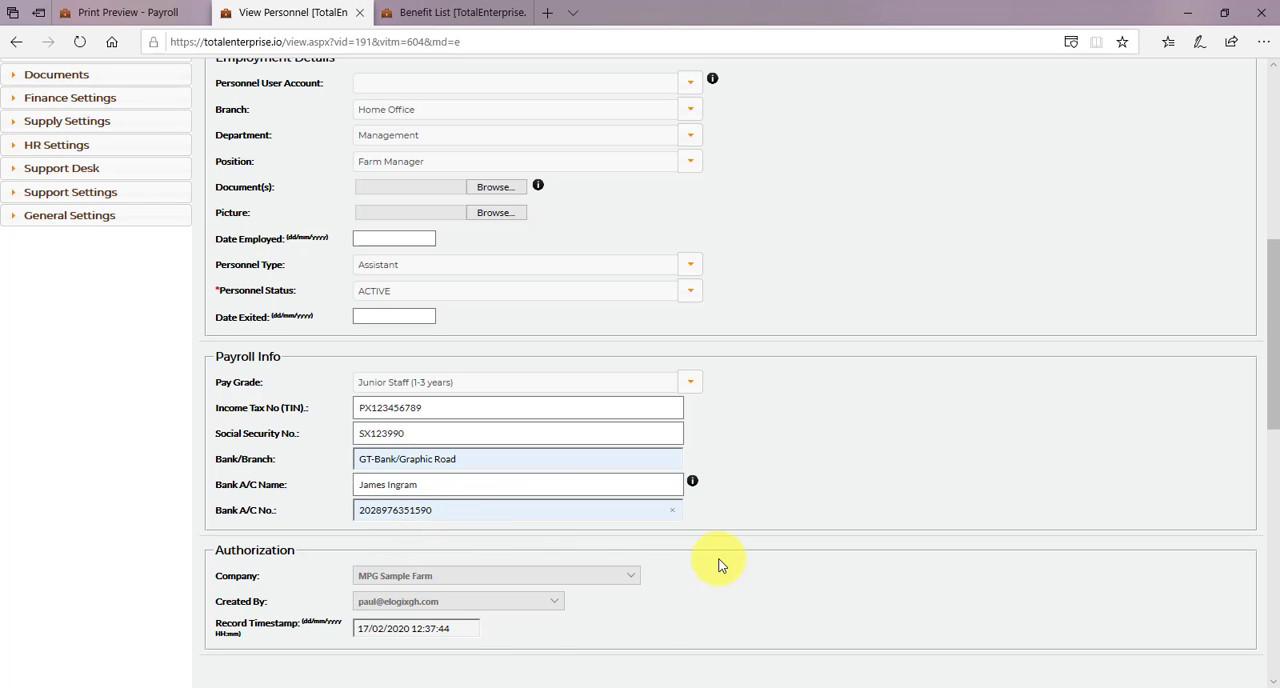
- Save the personnel record with its completed payroll information
click(809, 552)
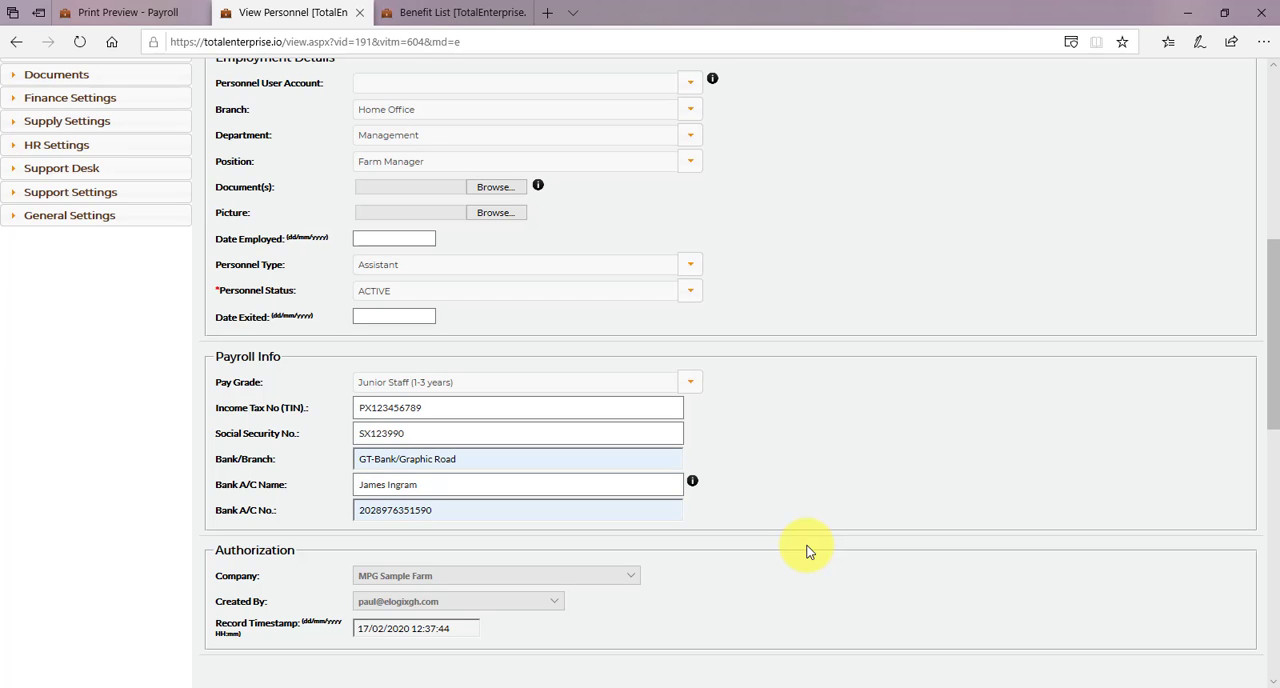
mouse_move(697, 488)
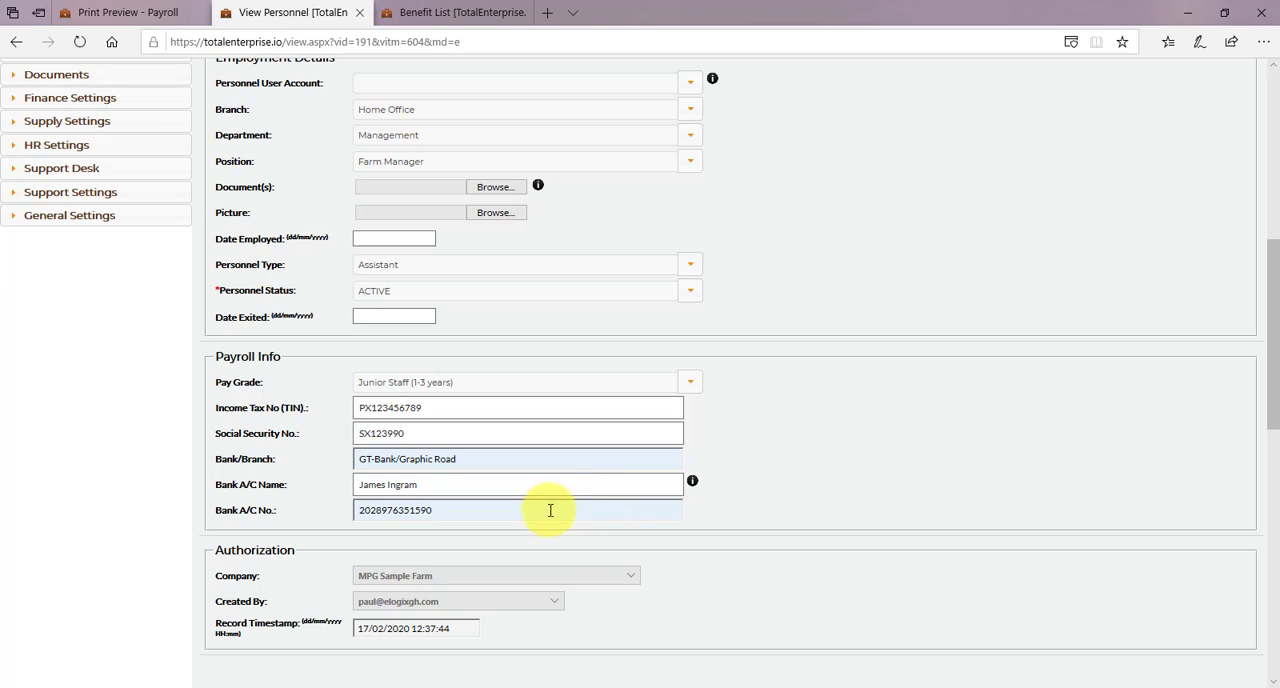
drag(549, 509, 265, 478)
click(284, 482)
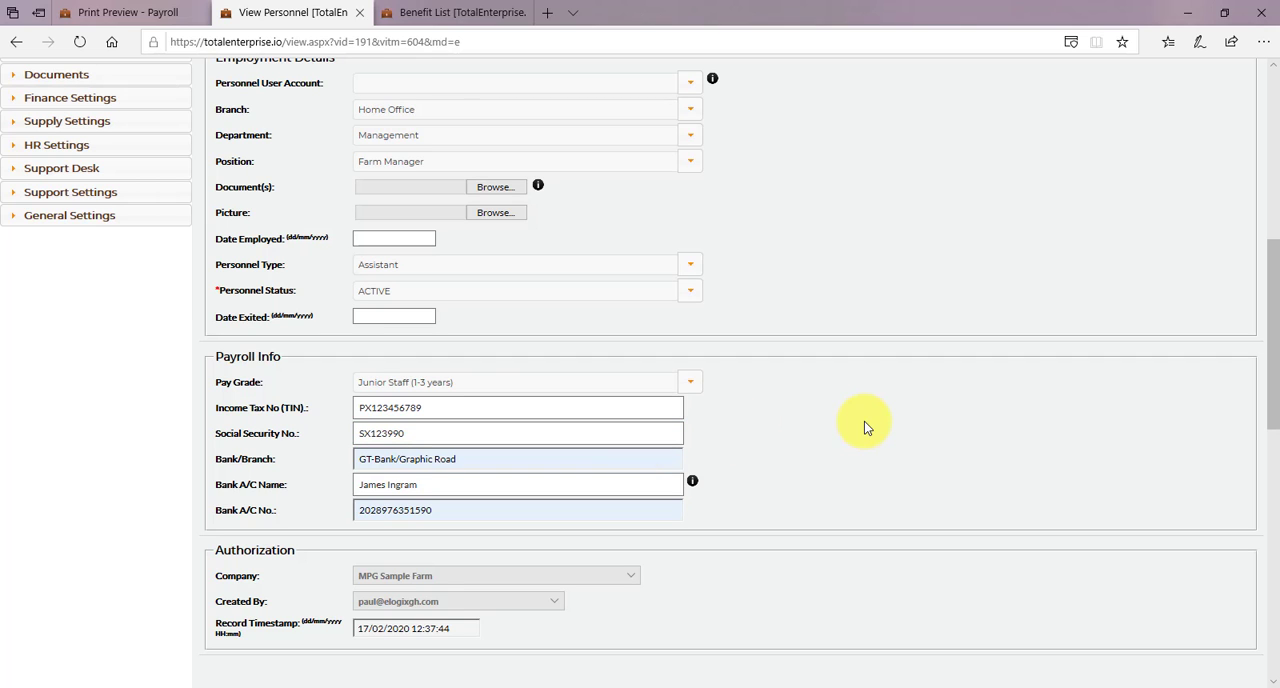
scroll(783, 451, down, 2)
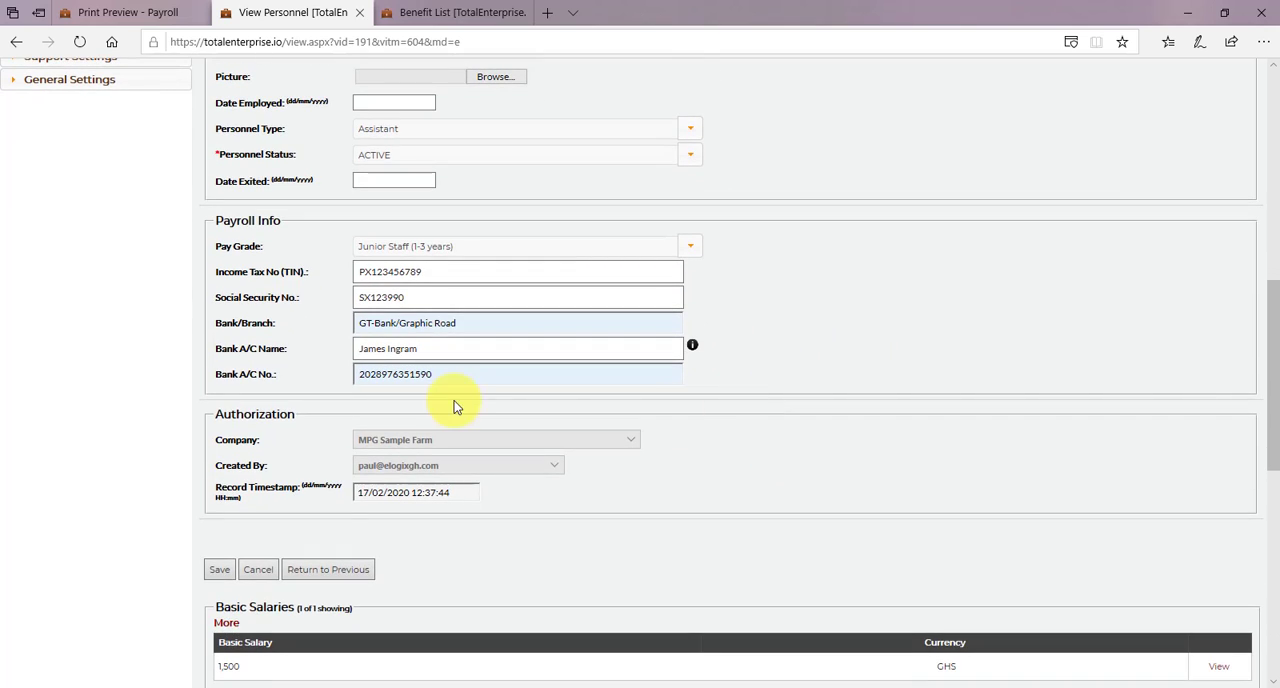
click(219, 569)
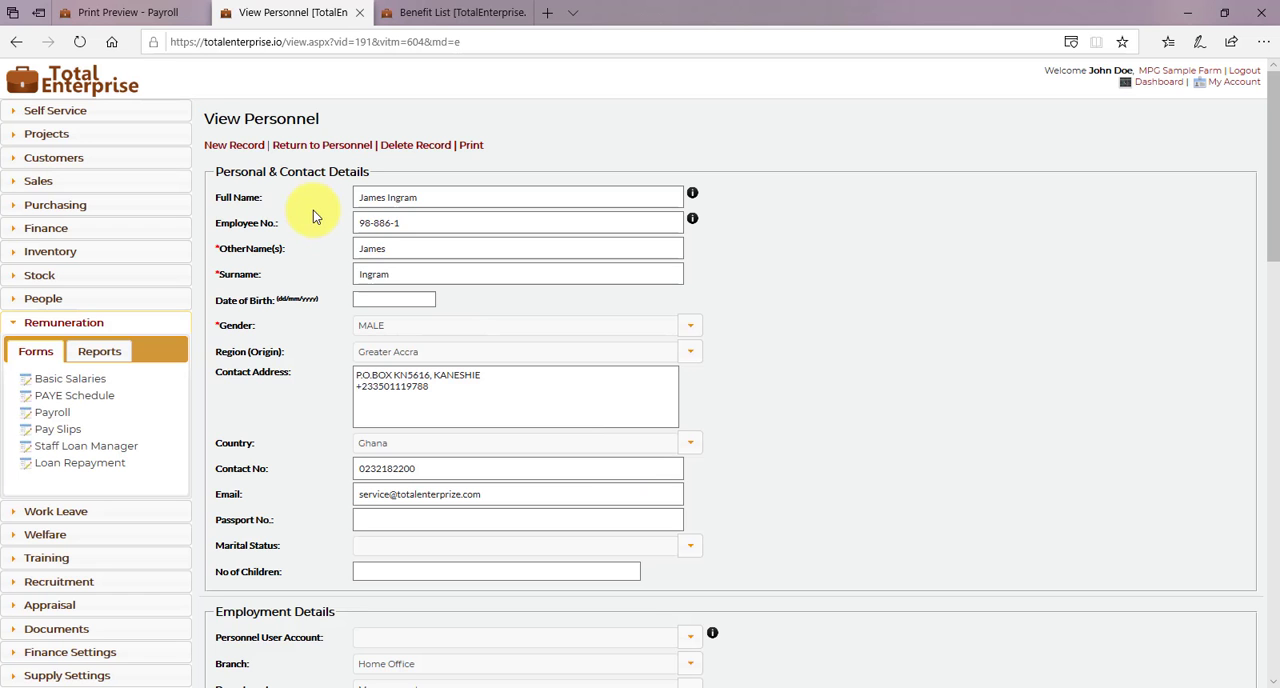
- Reload the employee's payslip report and check the TIN and SSNIT number entries
click(140, 13)
click(81, 41)
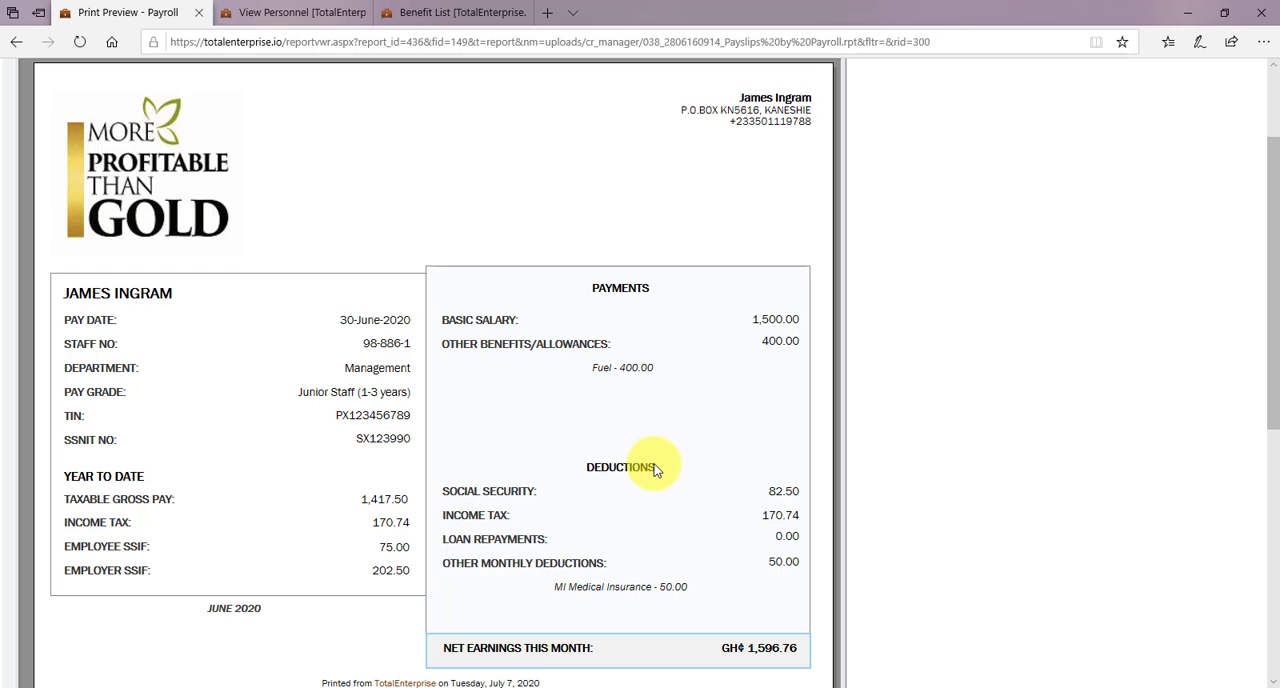
double_click(384, 415)
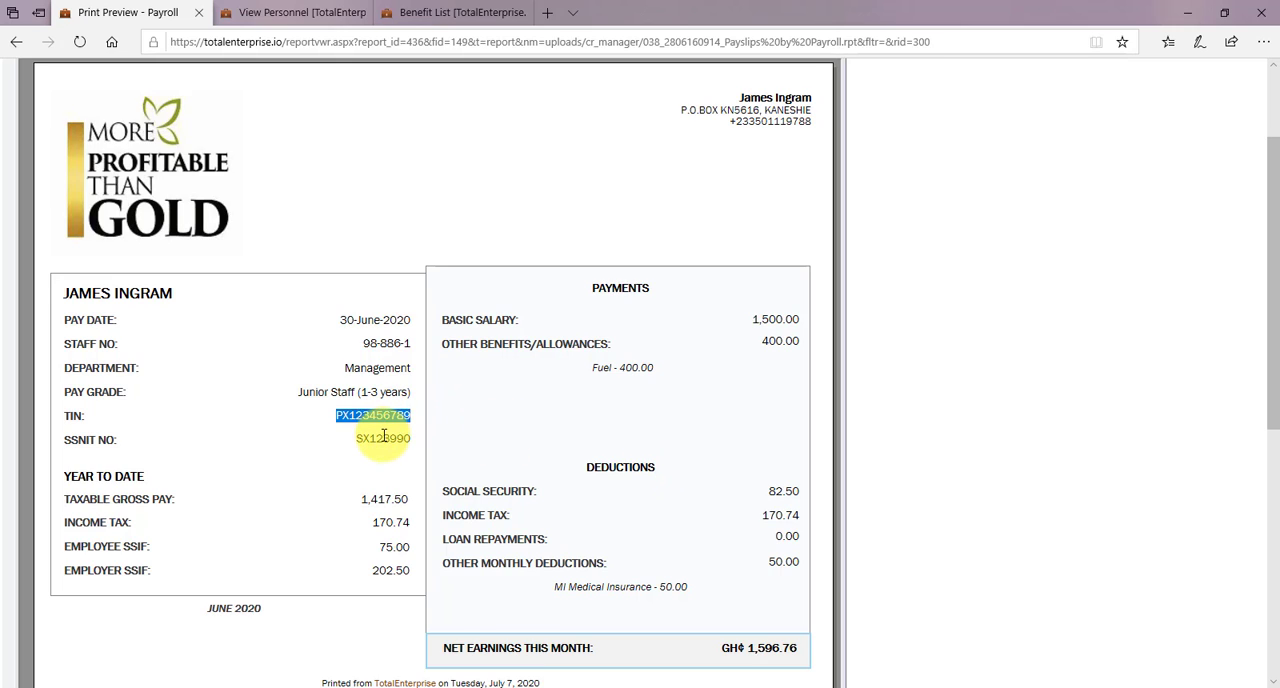
double_click(383, 437)
click(981, 386)
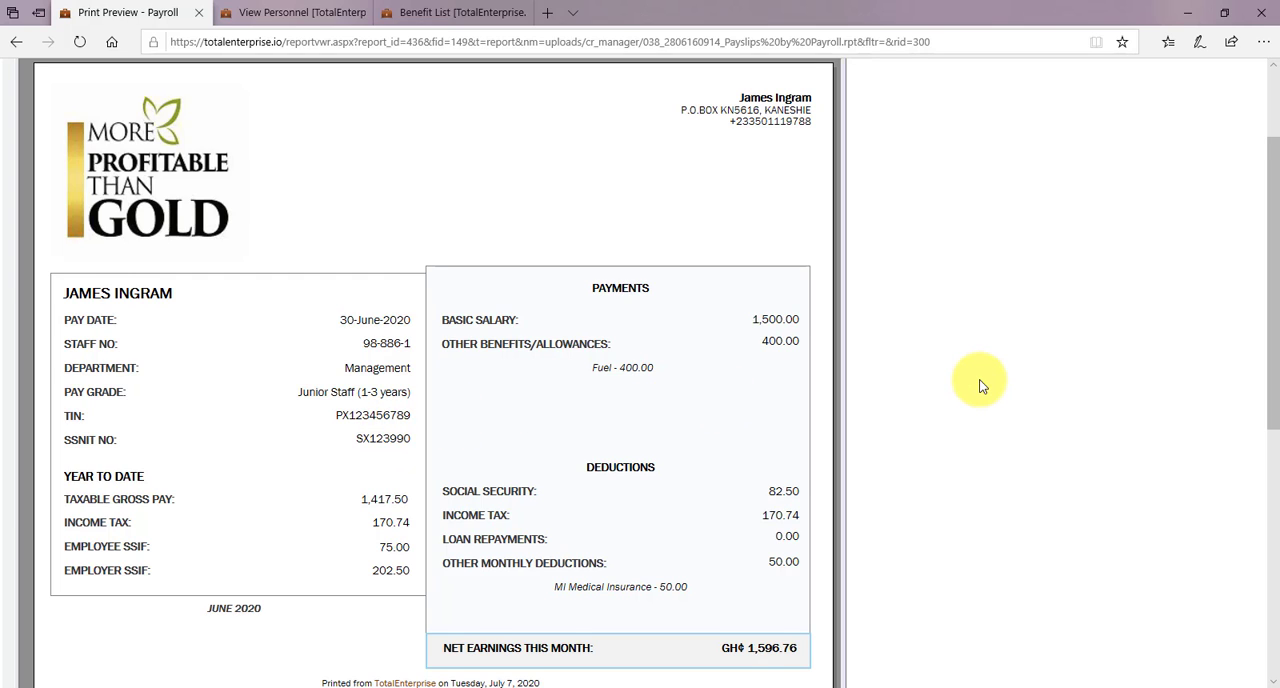
scroll(981, 386, down, 1)
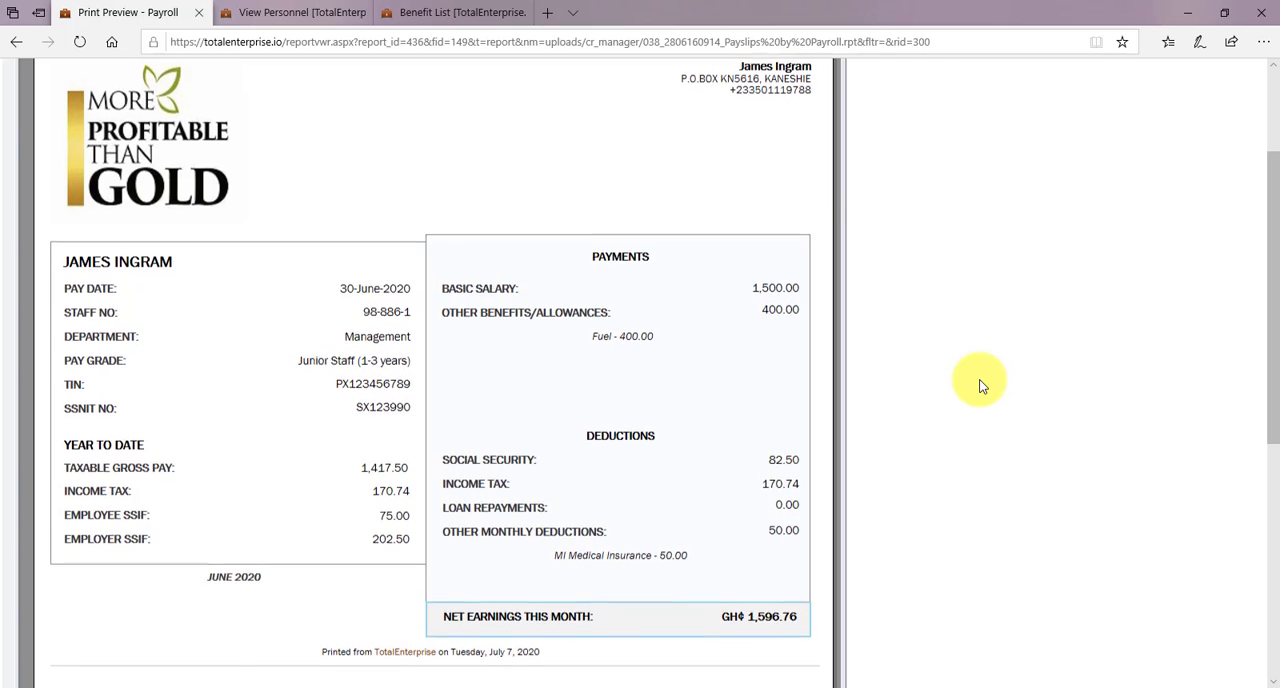
scroll(981, 386, up, 3)
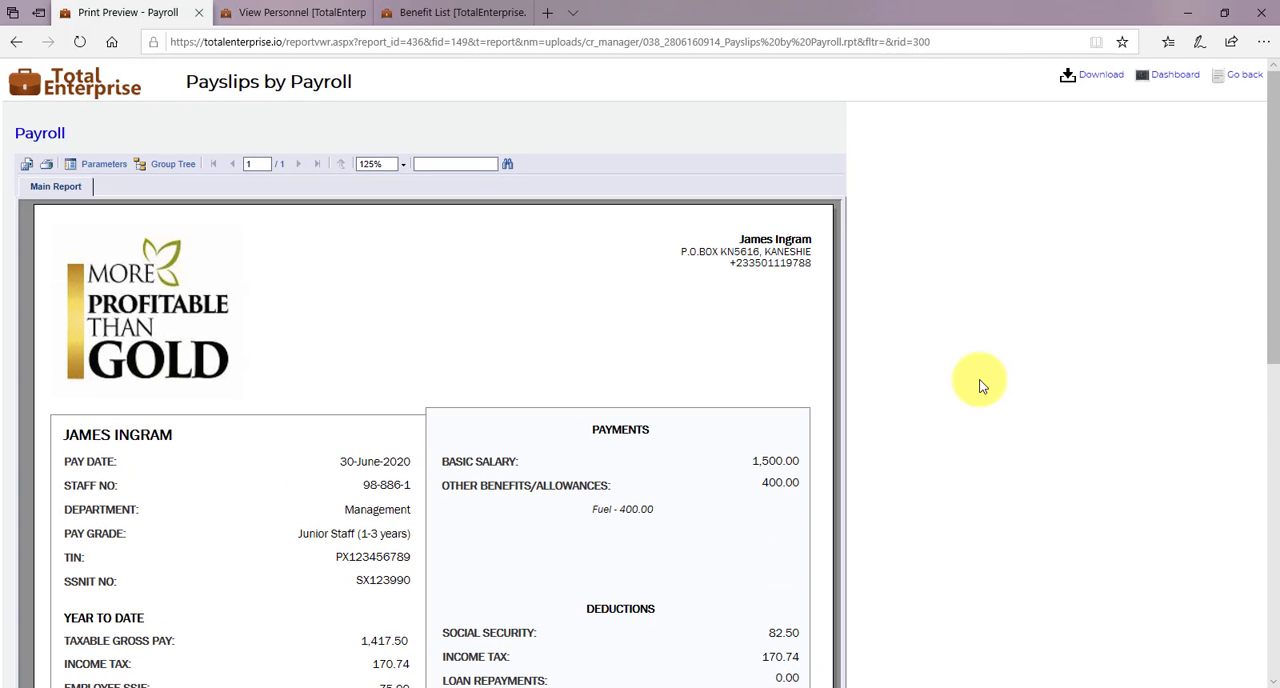
- Return to the payroll record and open the Payroll Summary report from the Remuneration reports
click(24, 48)
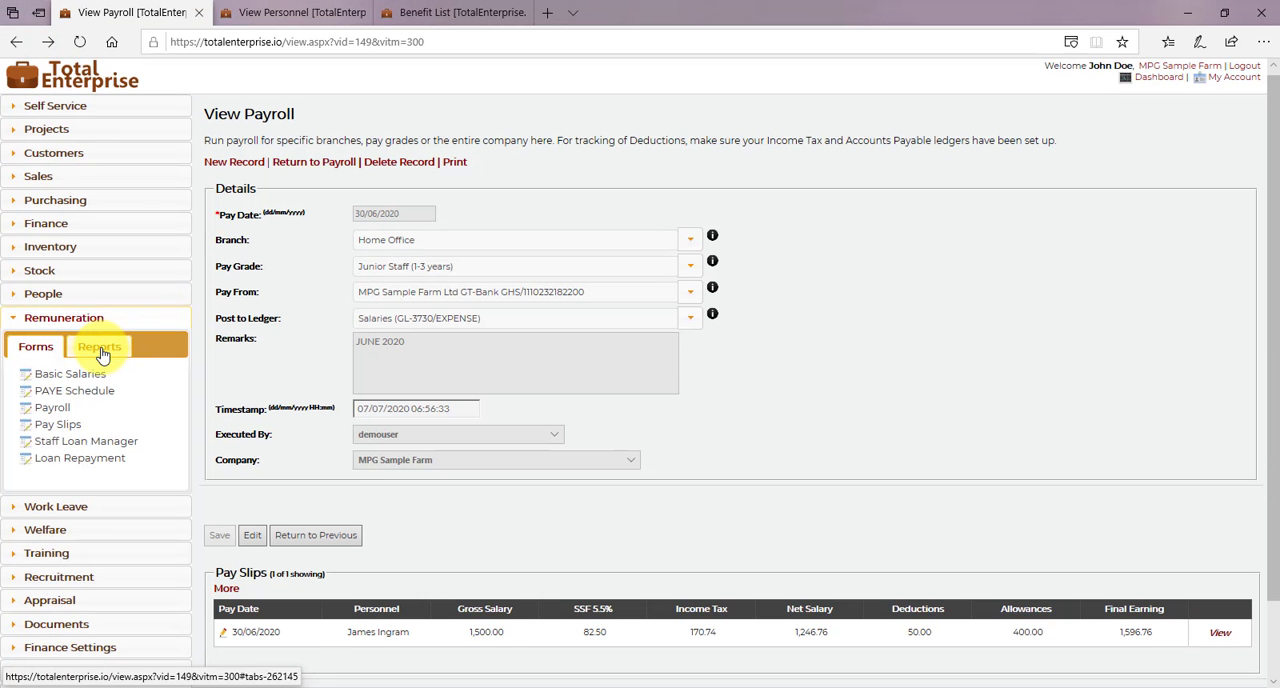
click(101, 350)
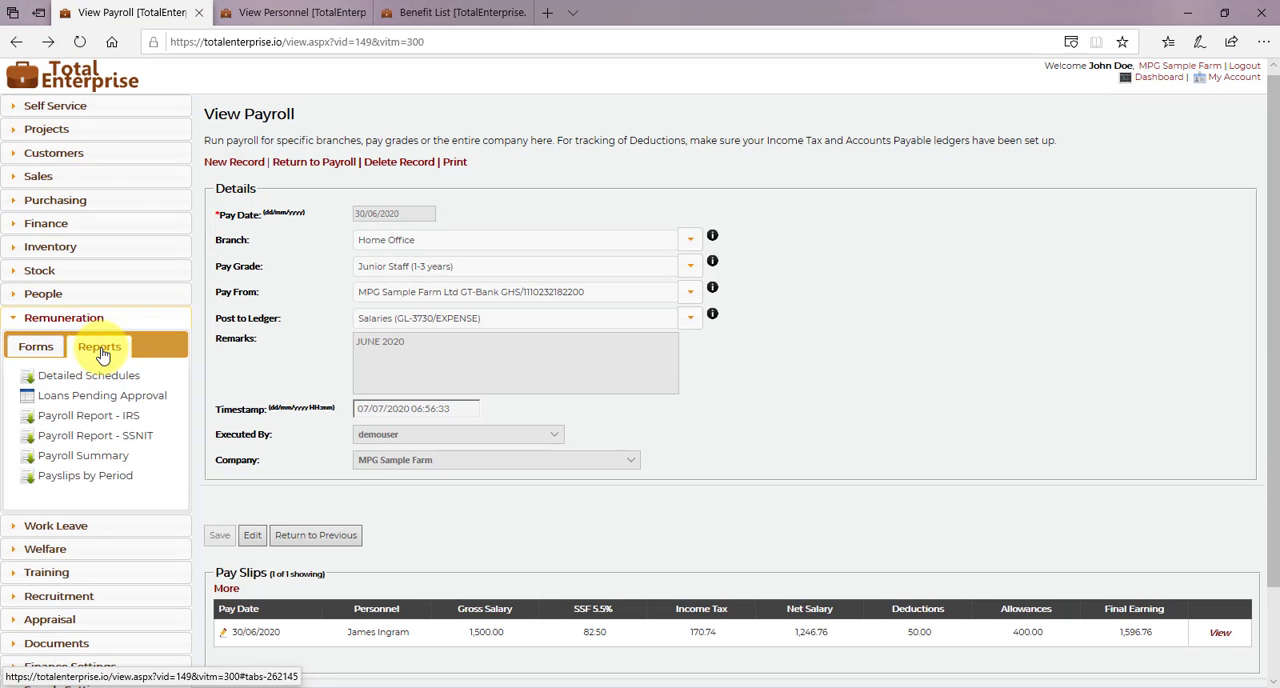
click(90, 458)
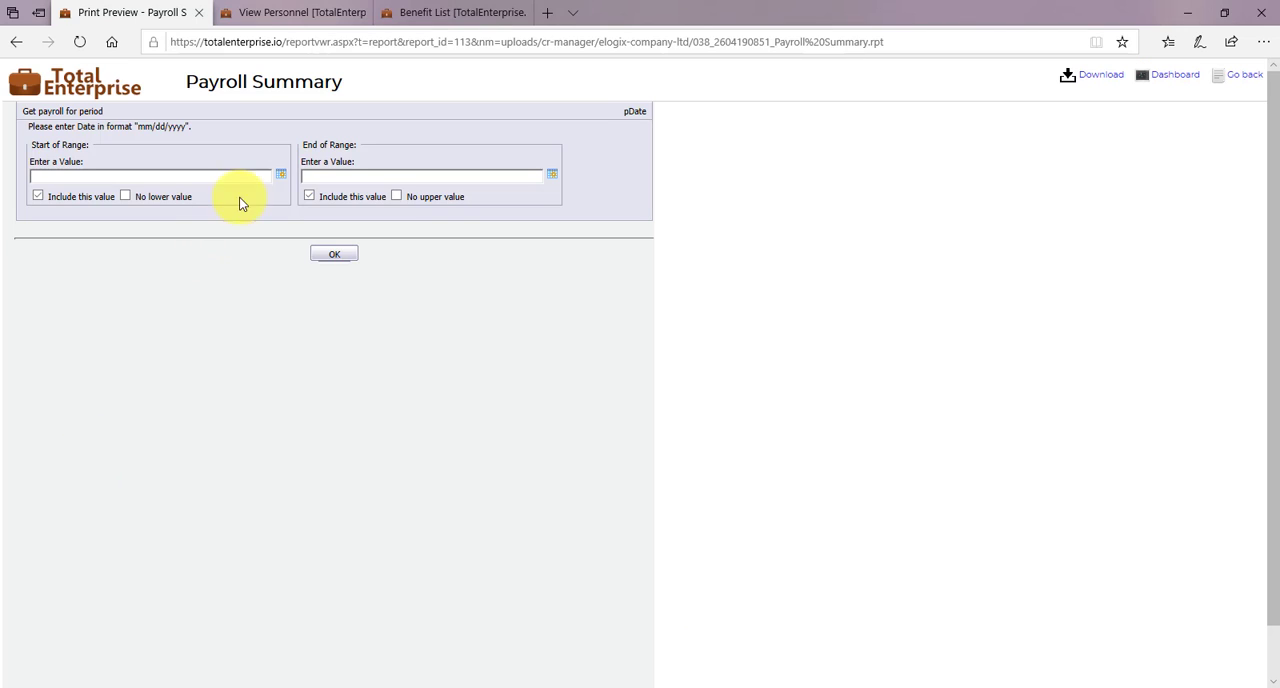
- Generate the Payroll Summary report for the period from 6/30/2020 to 6/30/2020
click(281, 176)
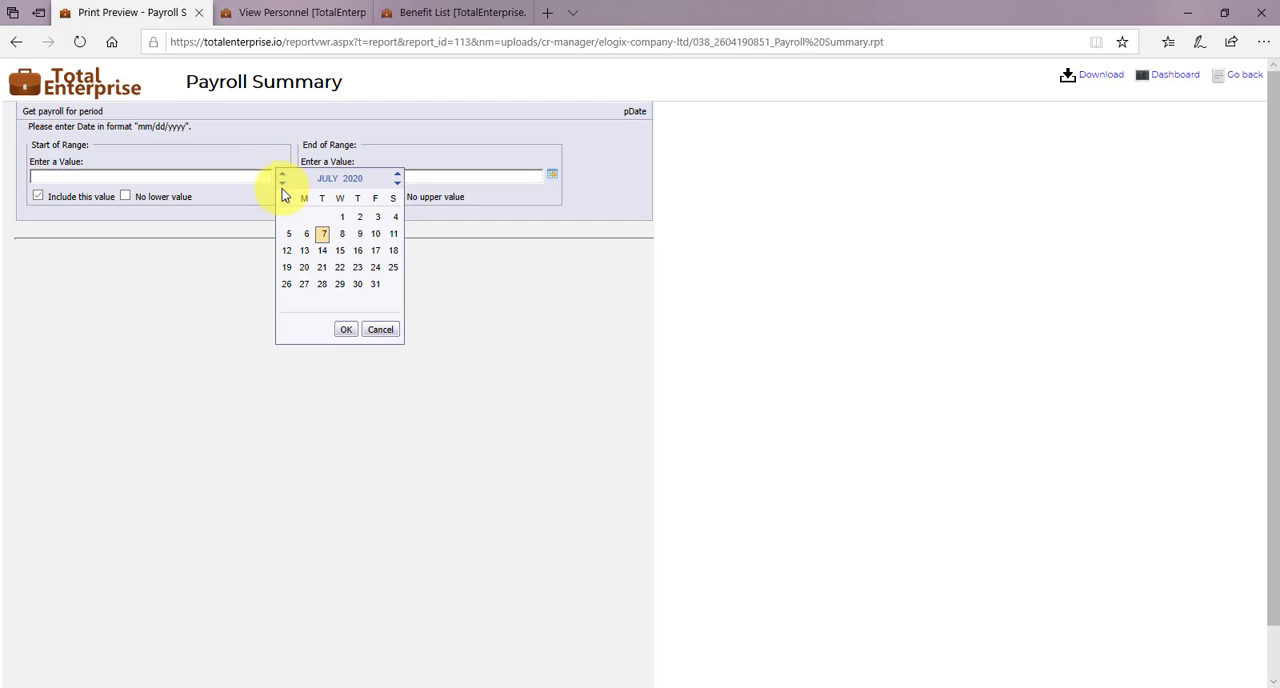
click(283, 183)
double_click(322, 284)
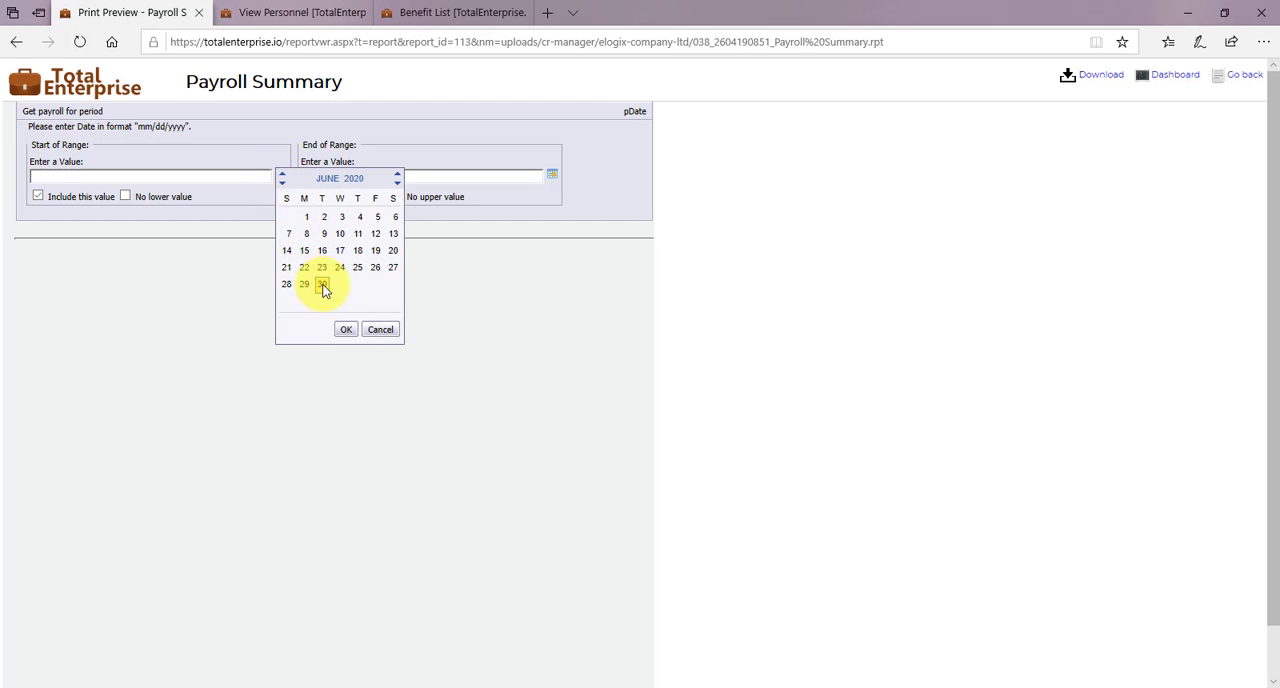
click(552, 174)
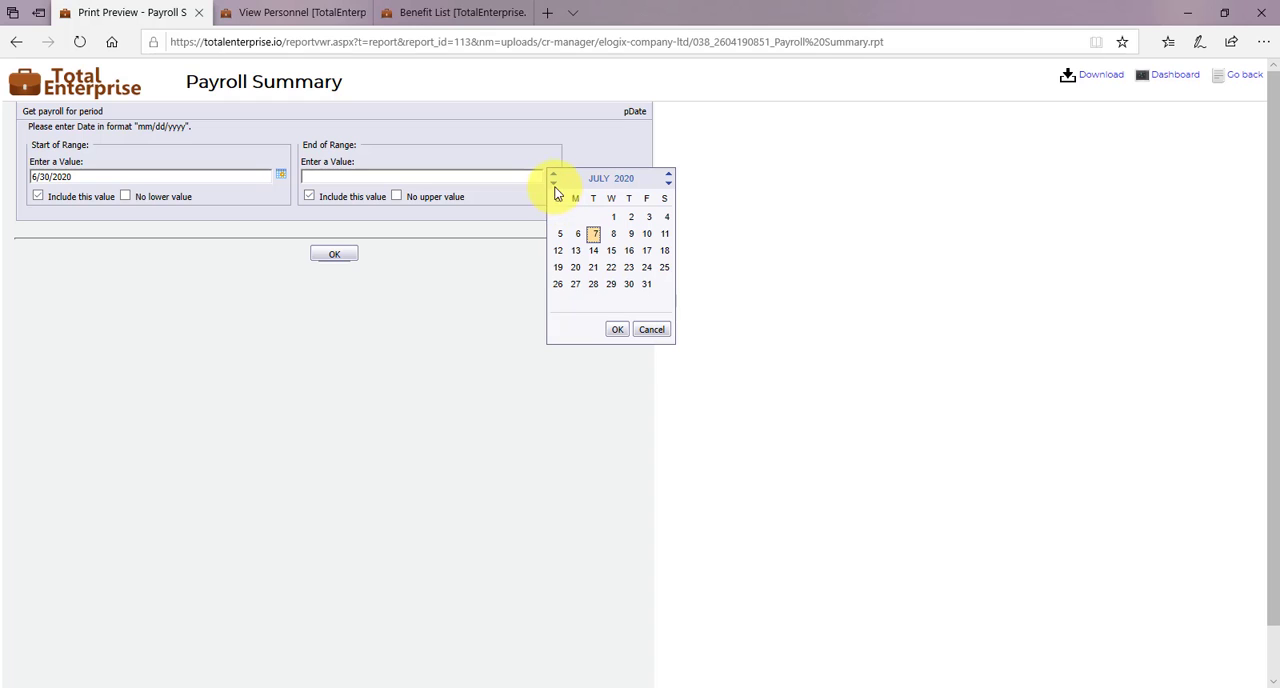
click(553, 183)
double_click(593, 284)
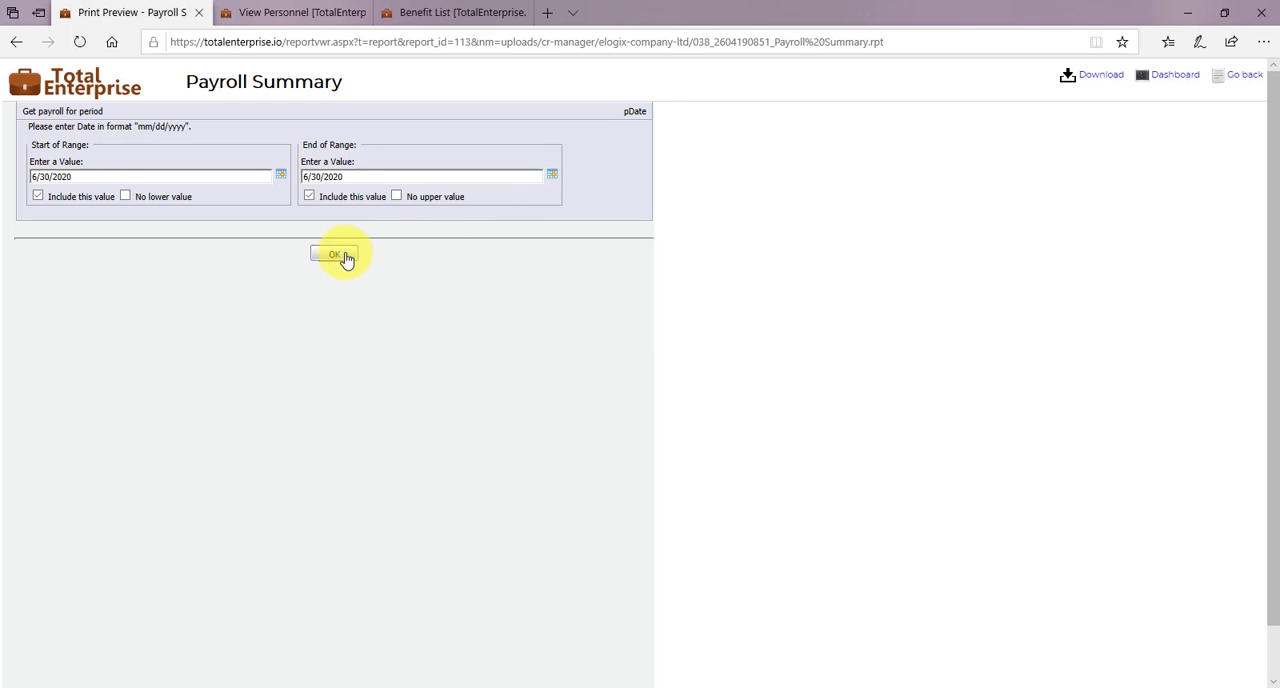
click(337, 255)
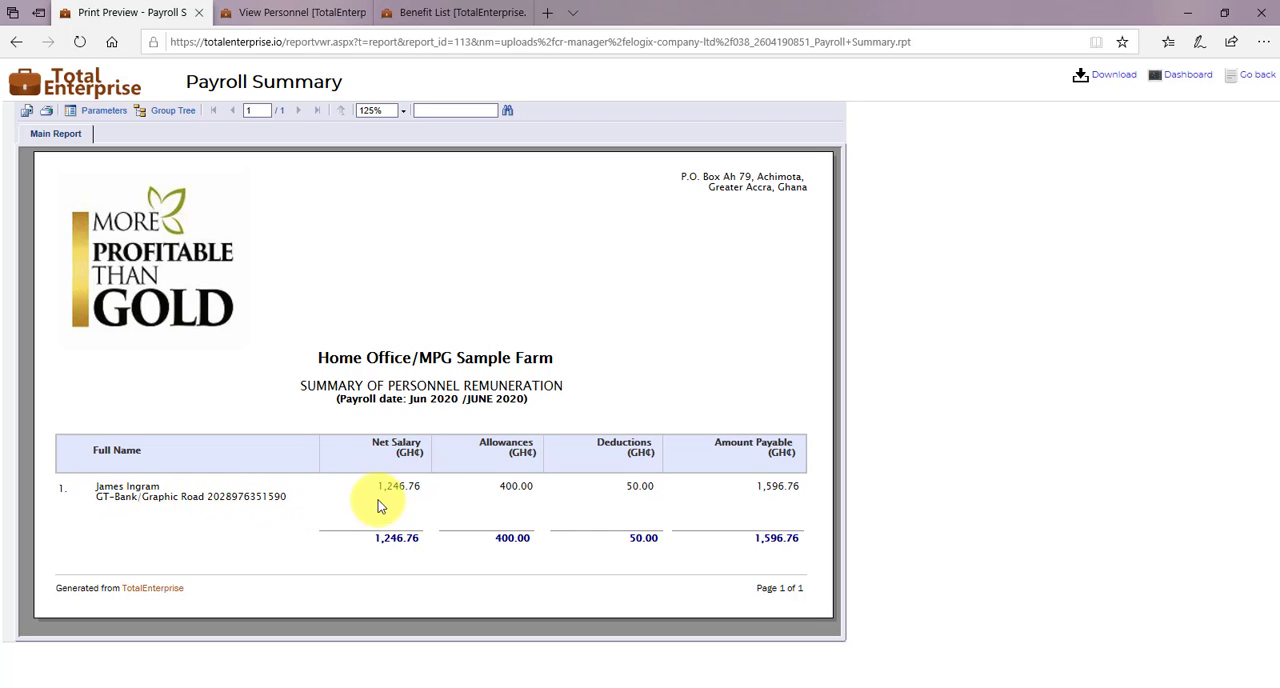
- Download the Payroll Summary as a PDF, review the opened document at 100% zoom, and close it
click(1115, 77)
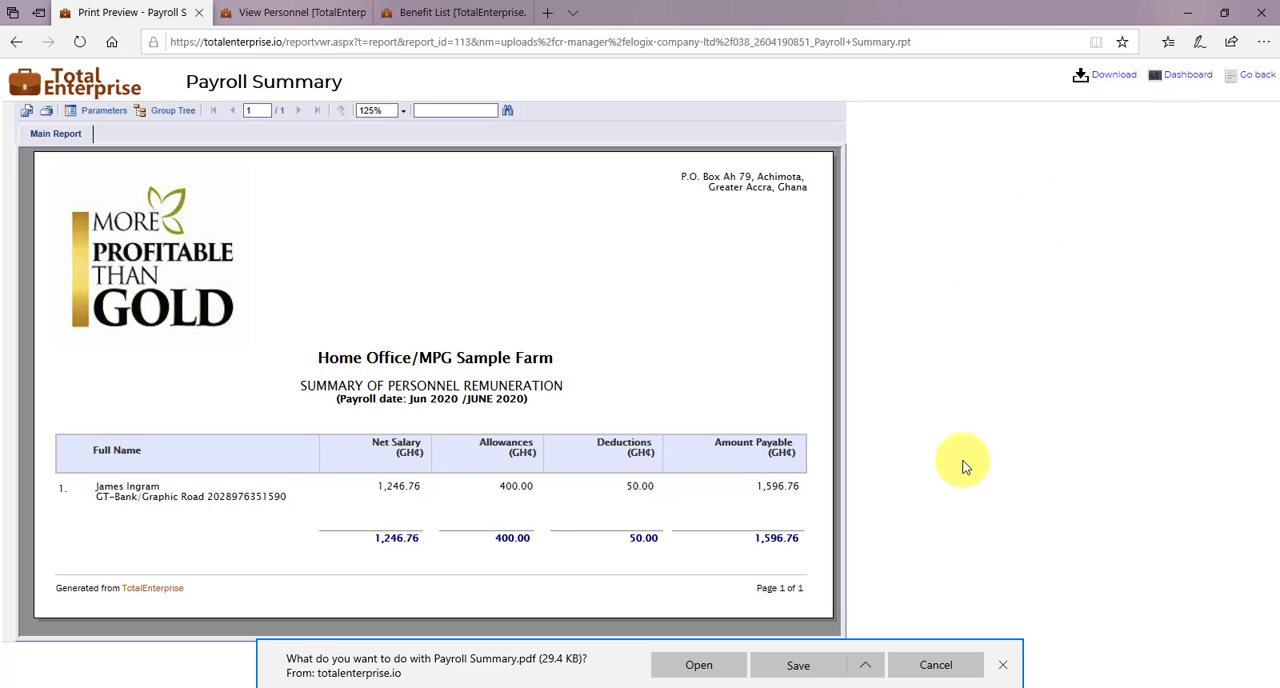
click(686, 666)
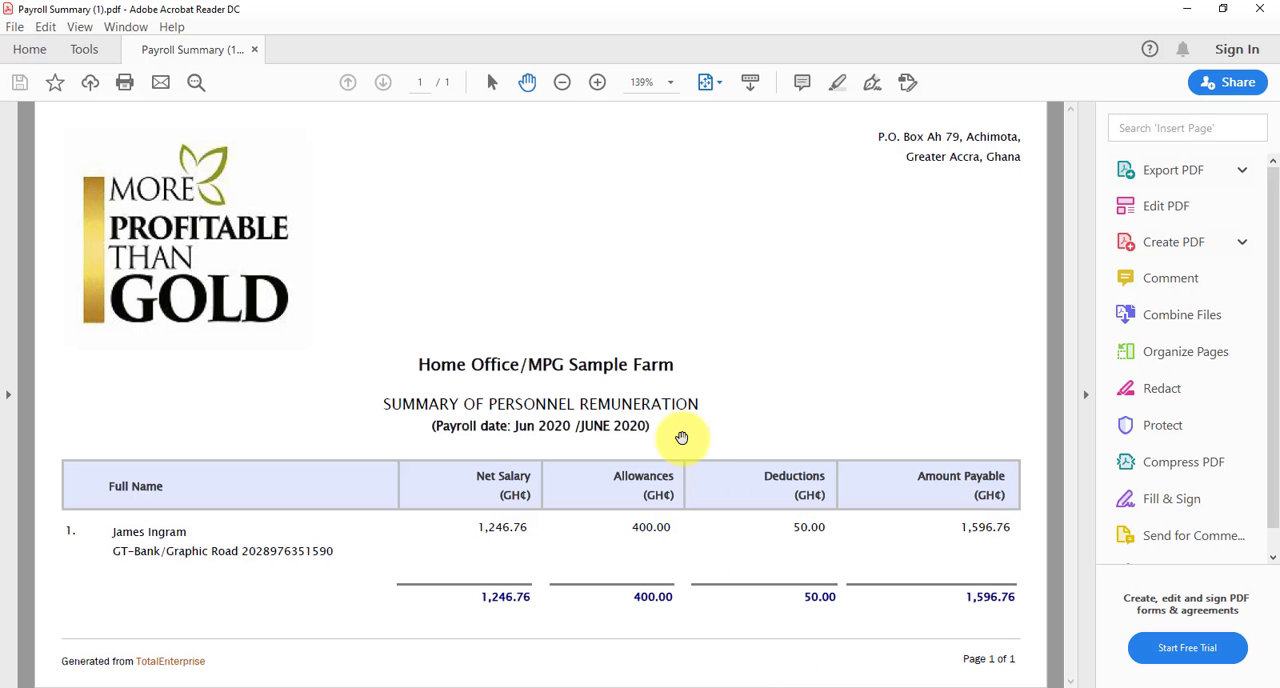
click(563, 83)
click(563, 83)
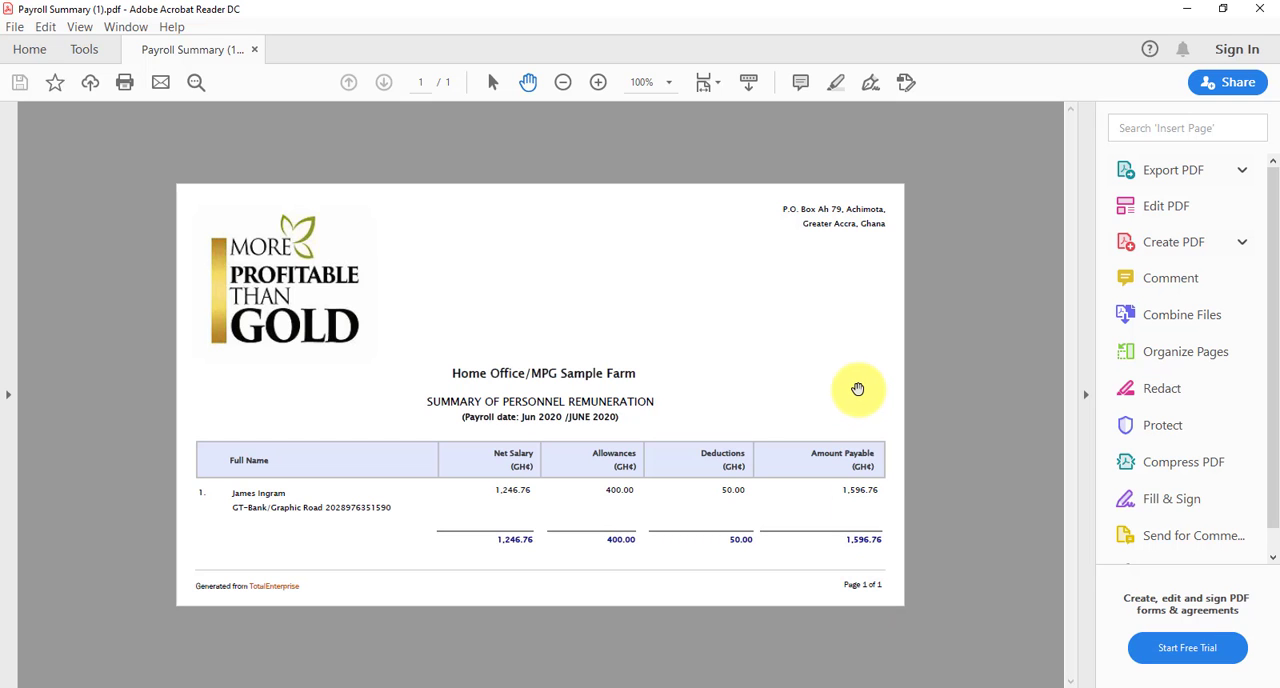
click(1260, 8)
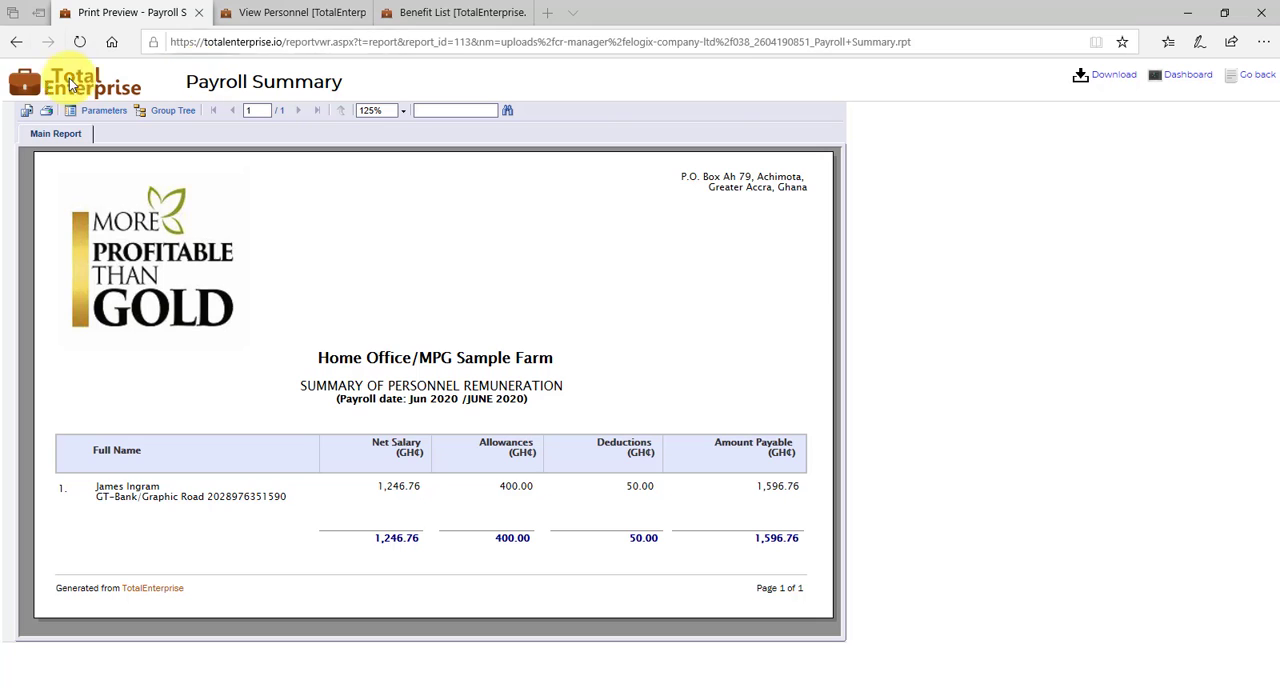
- Go back to the payroll record, look over the Remuneration reports, and open the Pay Slips list
click(16, 44)
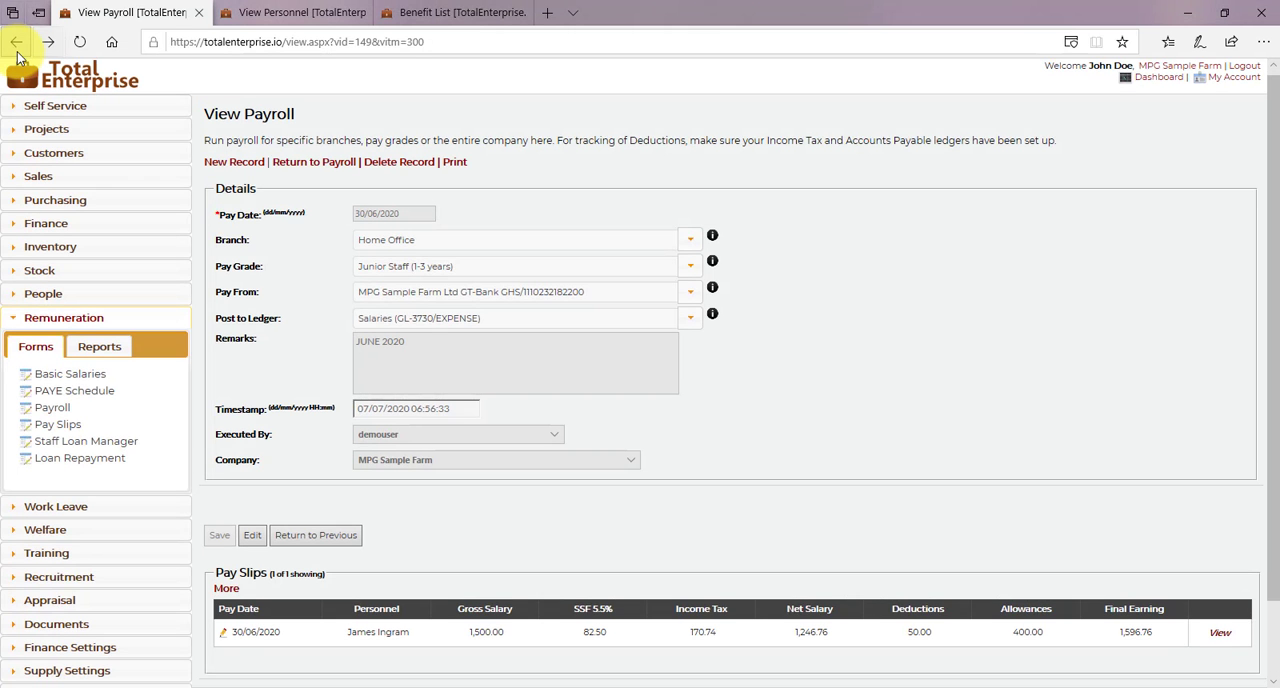
click(85, 350)
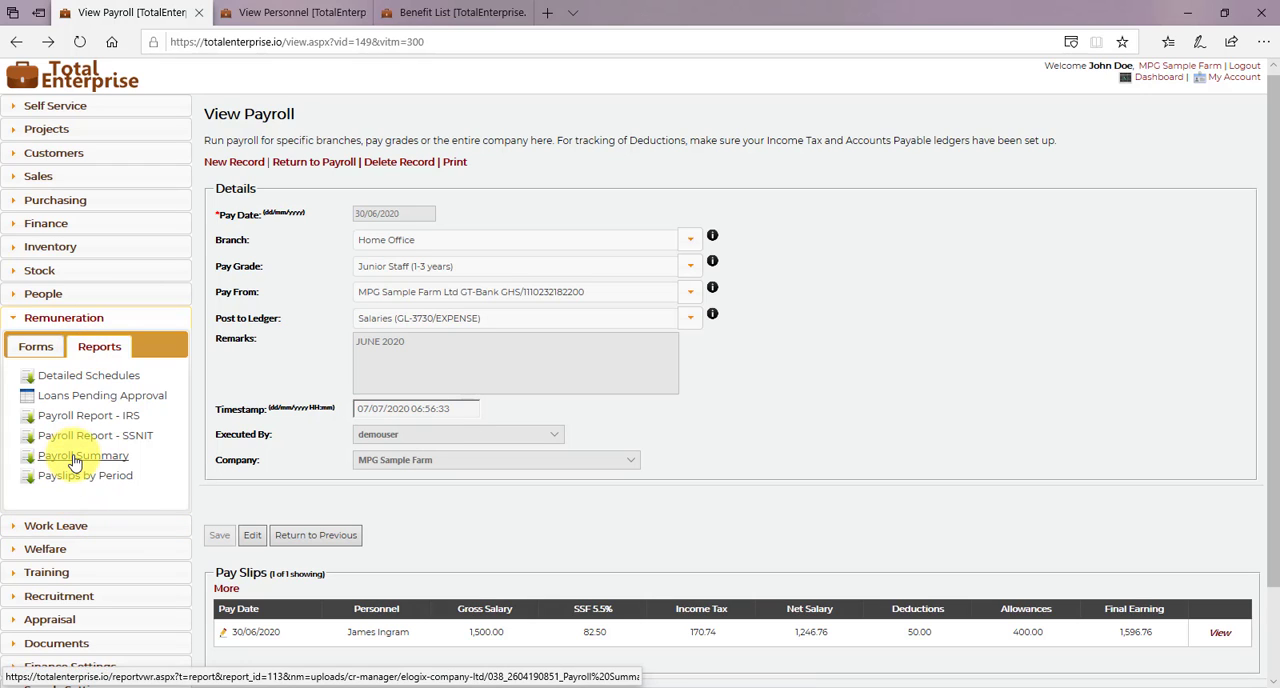
click(36, 347)
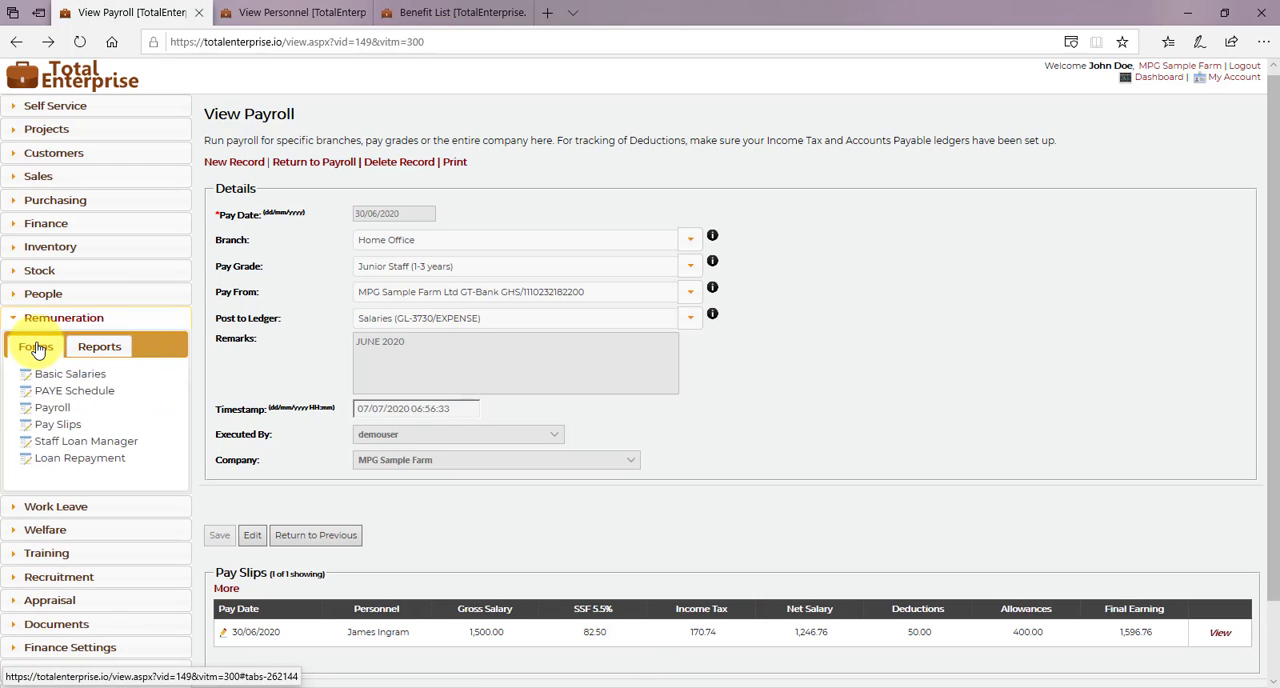
click(60, 426)
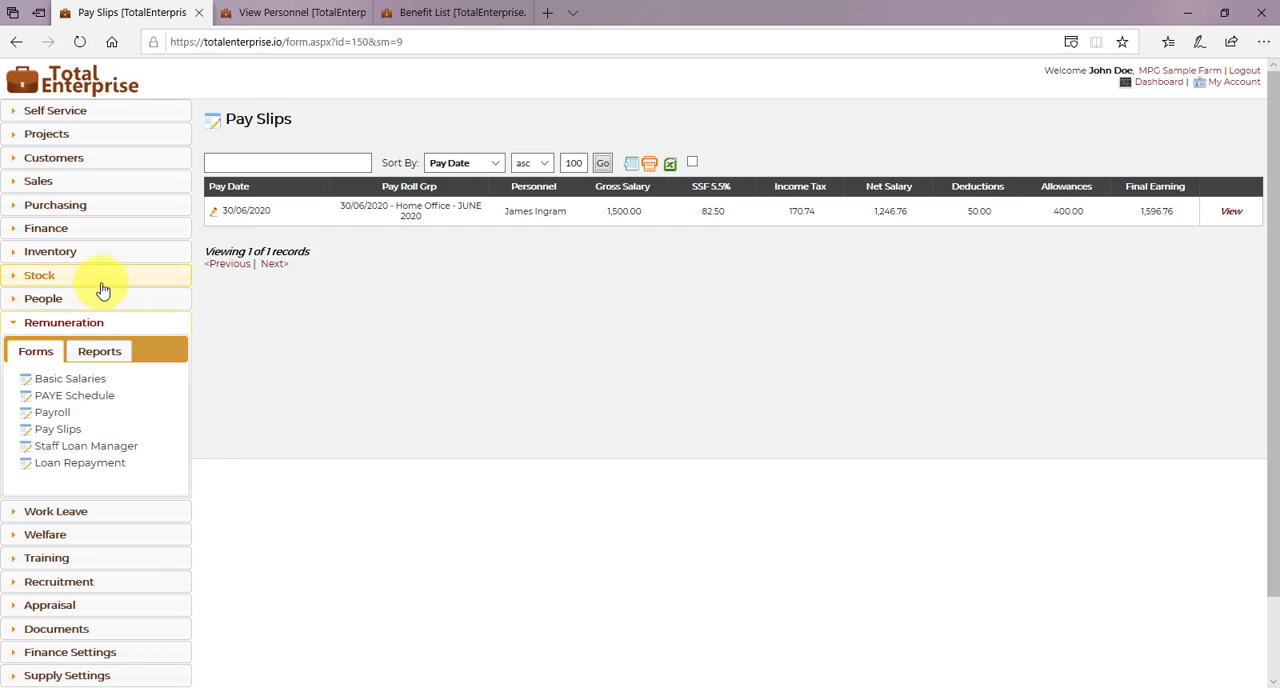
- Start a new personnel record and fill in the employee's other name and surname
click(45, 298)
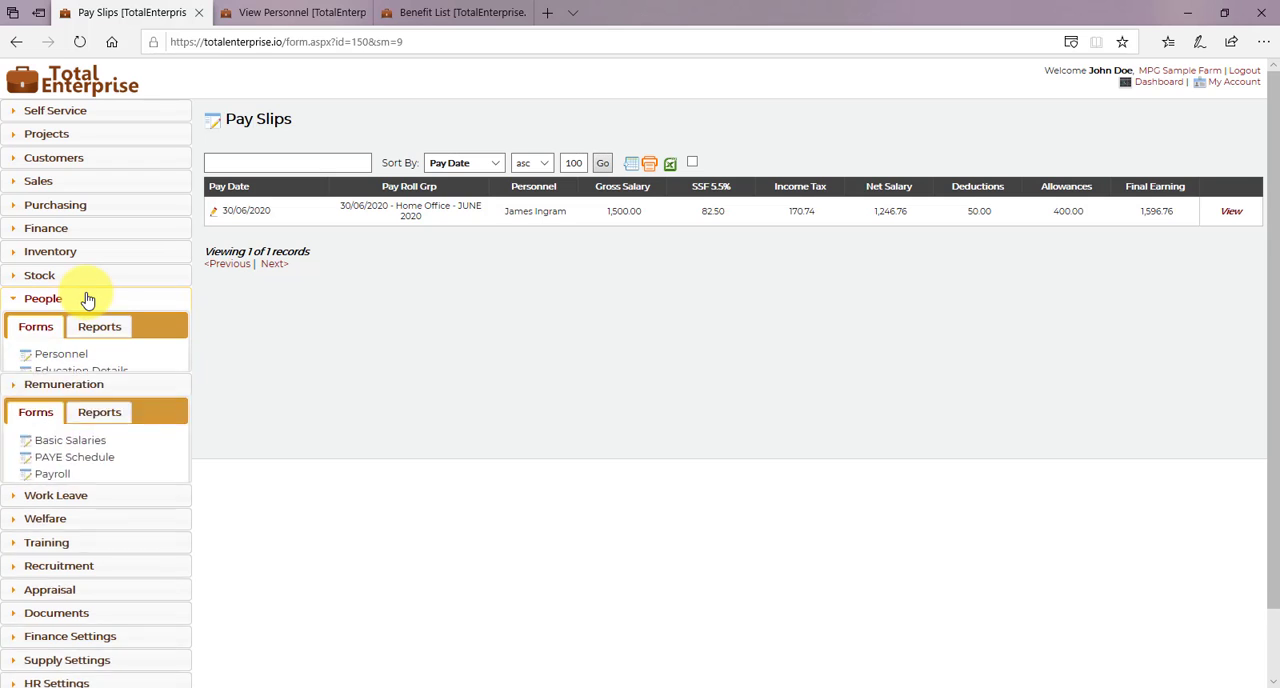
click(55, 355)
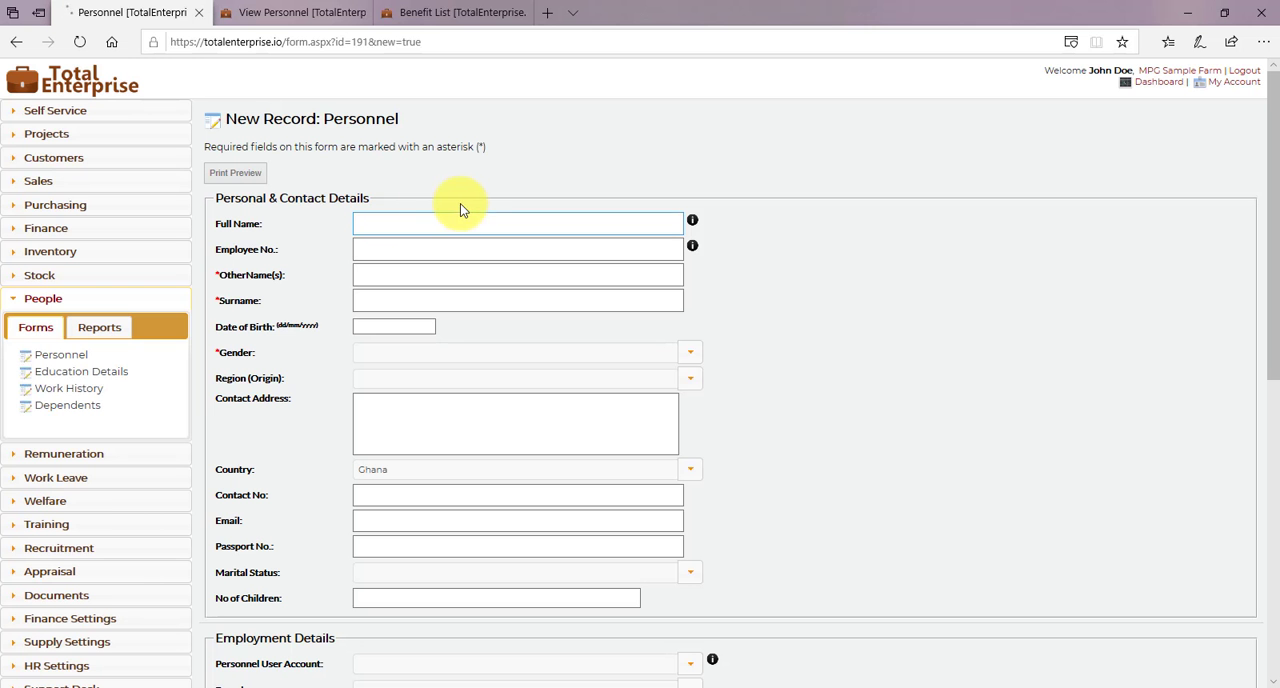
click(399, 275)
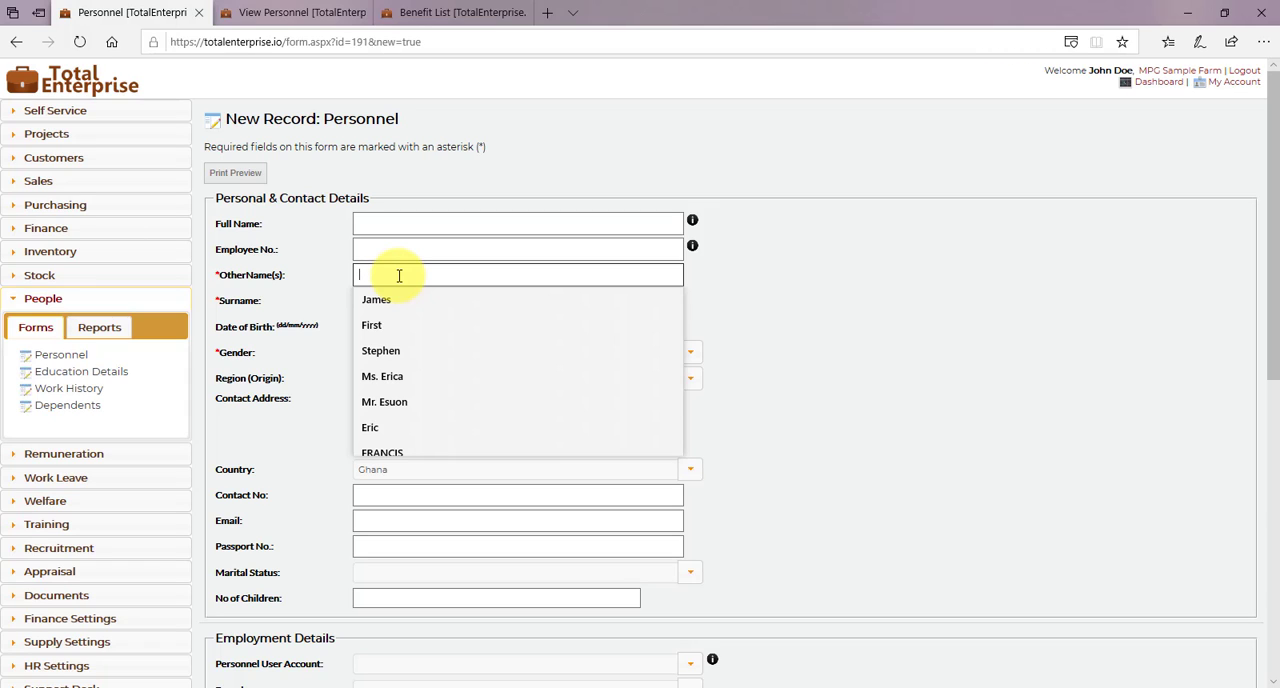
text(Paul)
key(Tab)
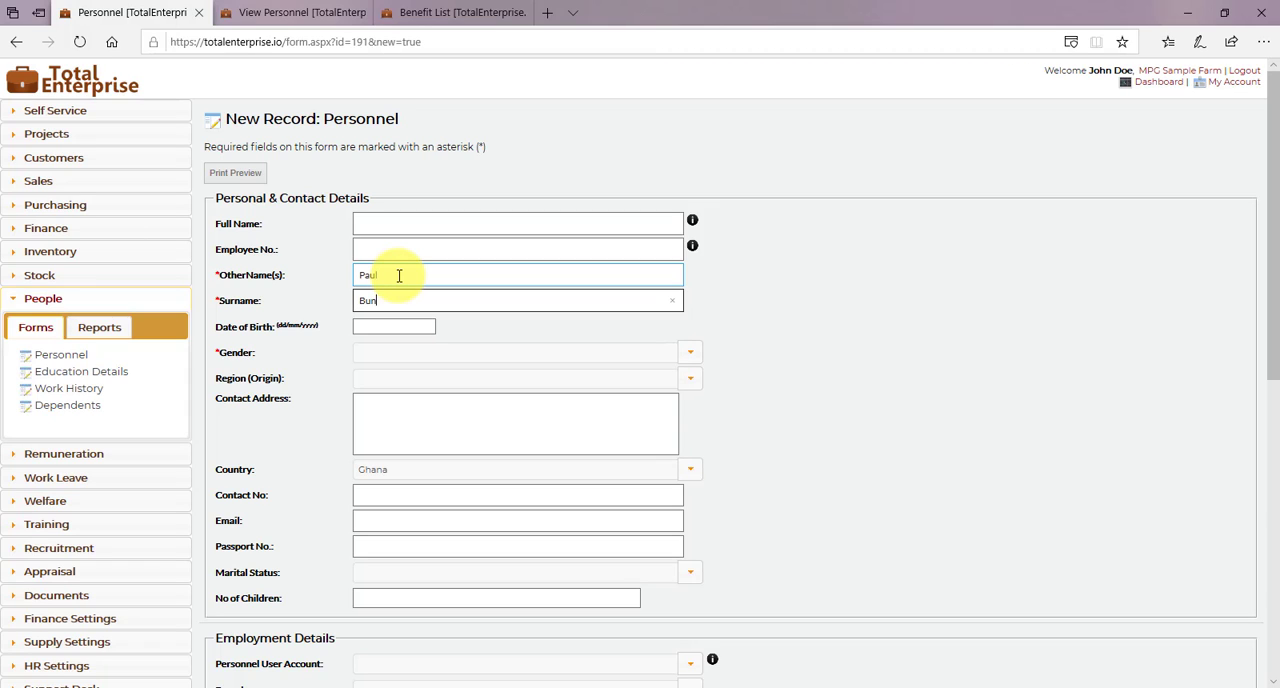
- Set the new employee's gender to MALE and fill in the contact address
click(691, 353)
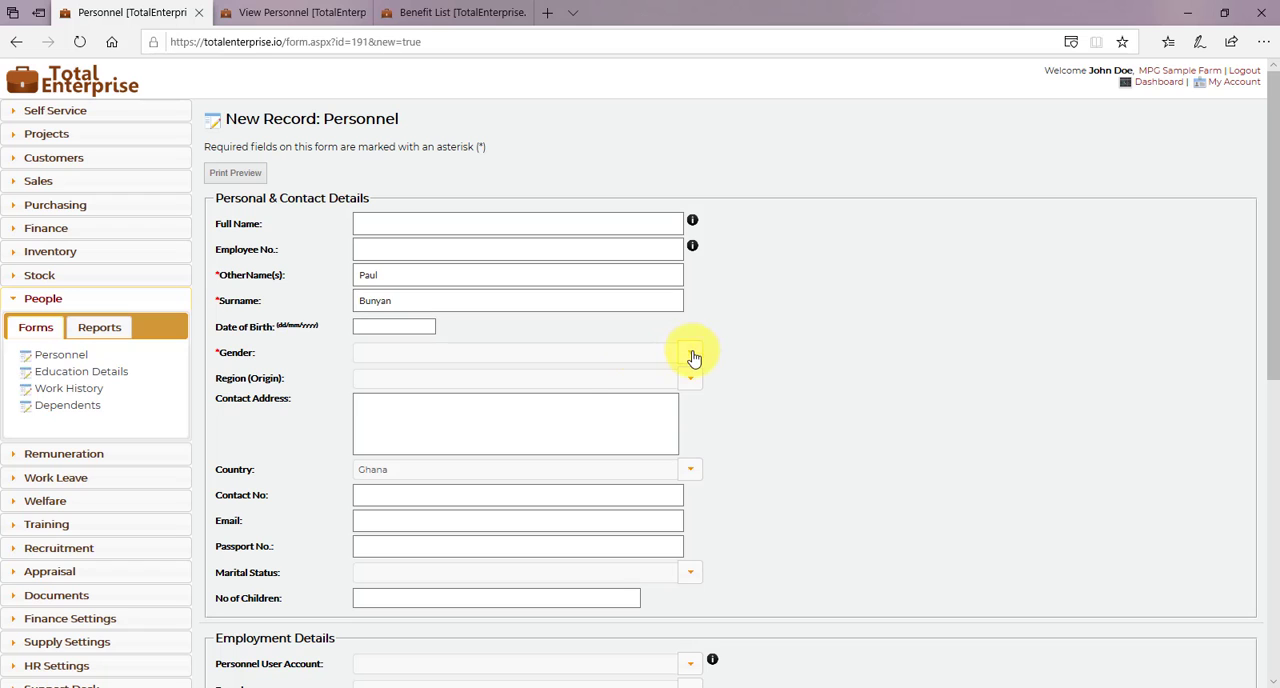
click(530, 371)
scroll(743, 428, down, 1)
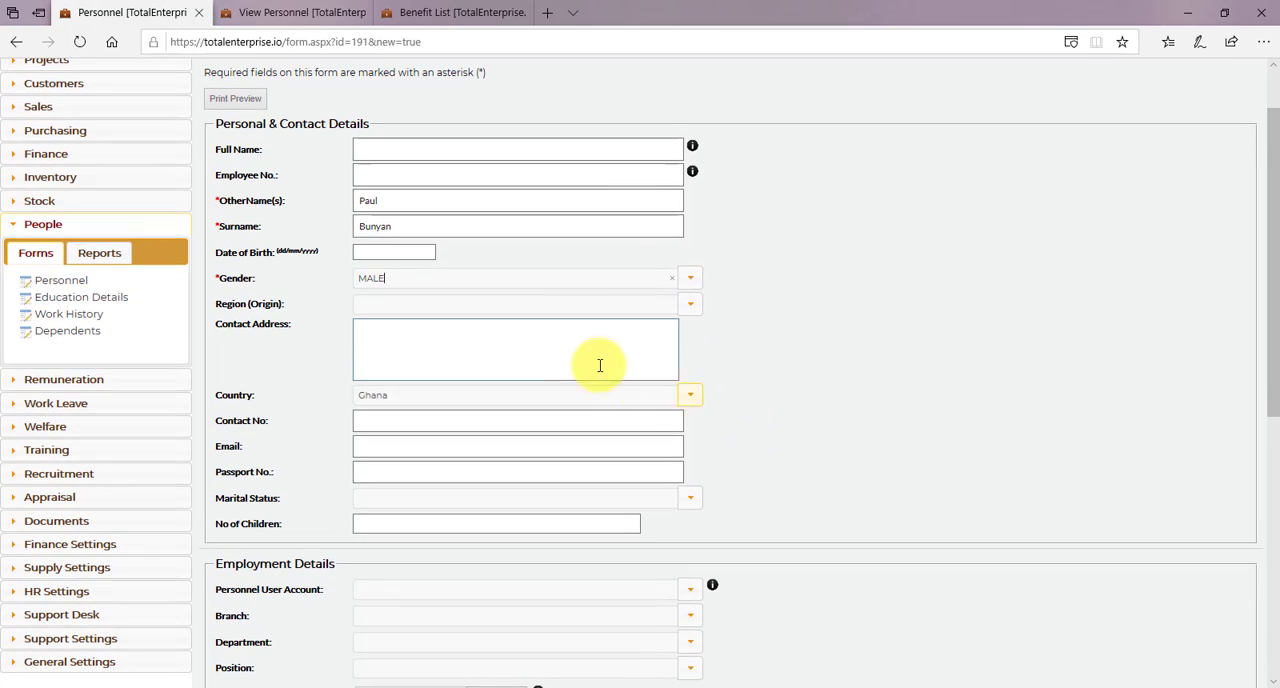
click(571, 354)
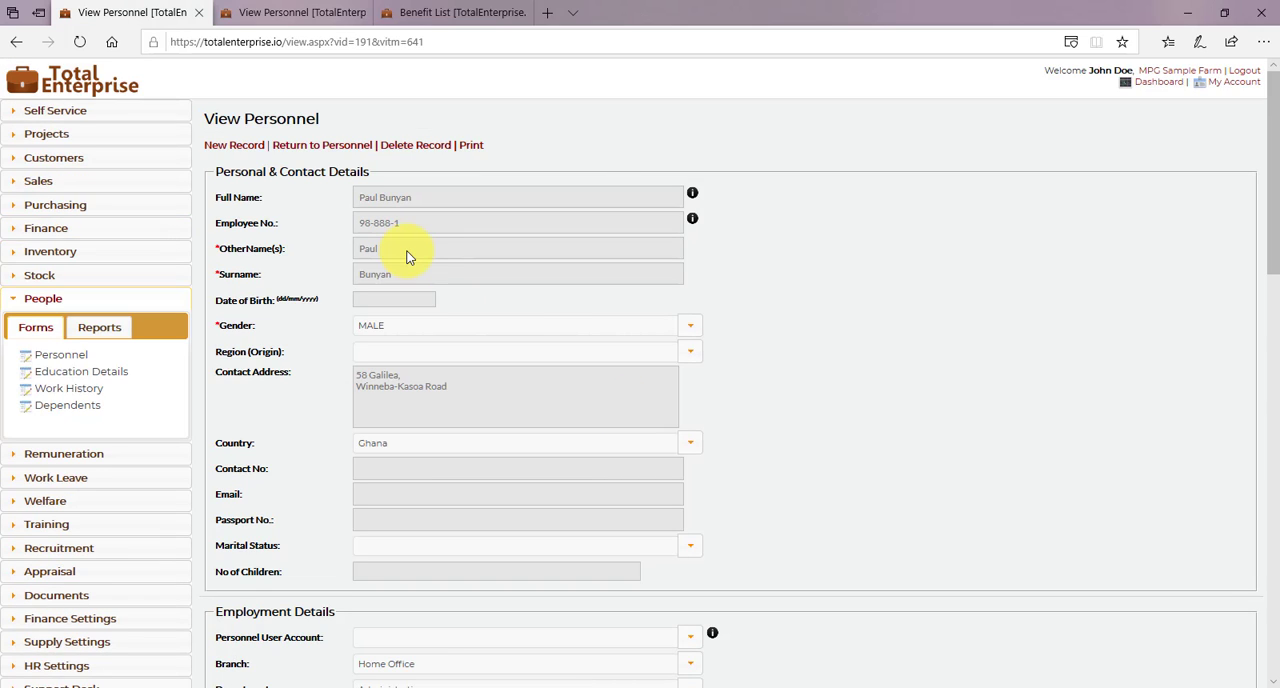
- Review the saved personnel record's Basic Salaries, PAYE Schedule and Welfare Accounts sections
scroll(351, 443, down, 10)
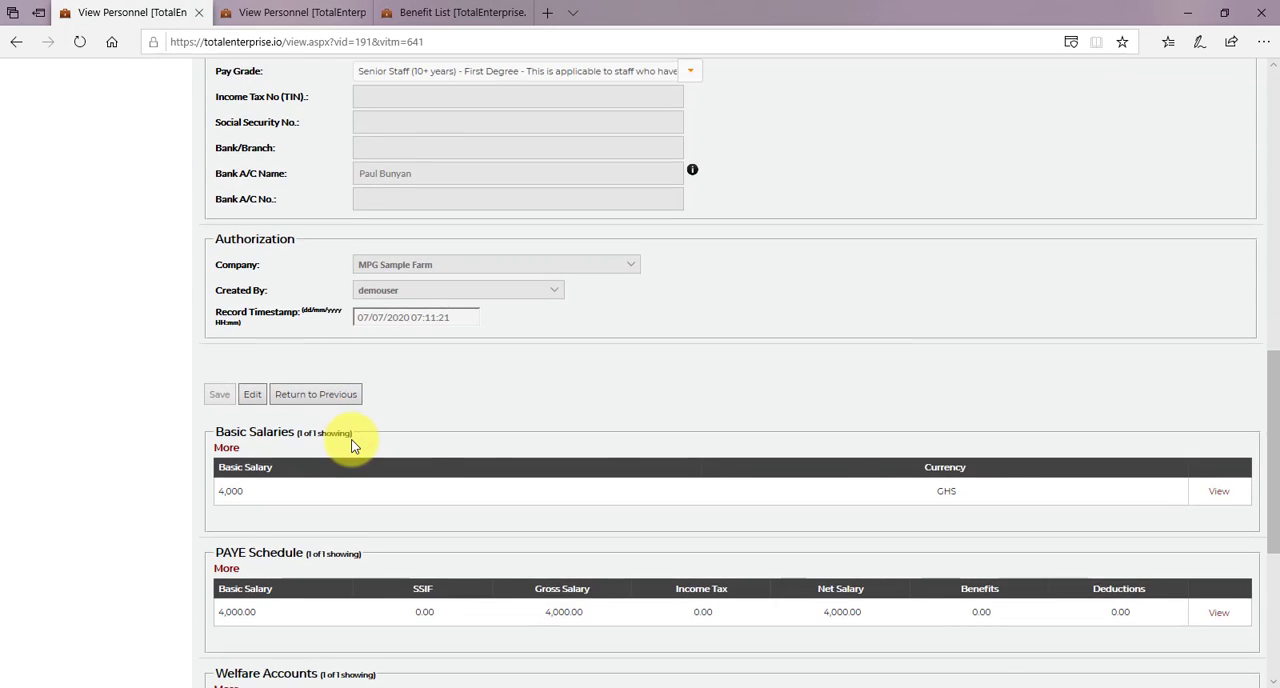
scroll(351, 445, down, 2)
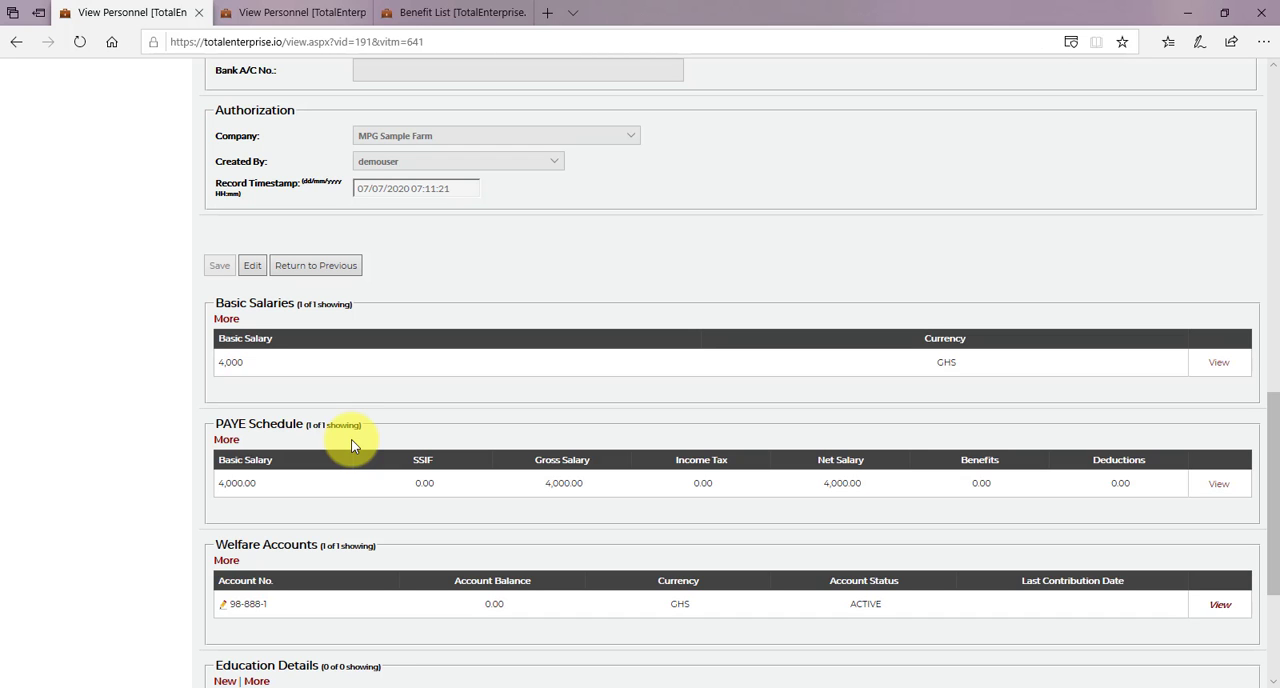
scroll(351, 441, up, 12)
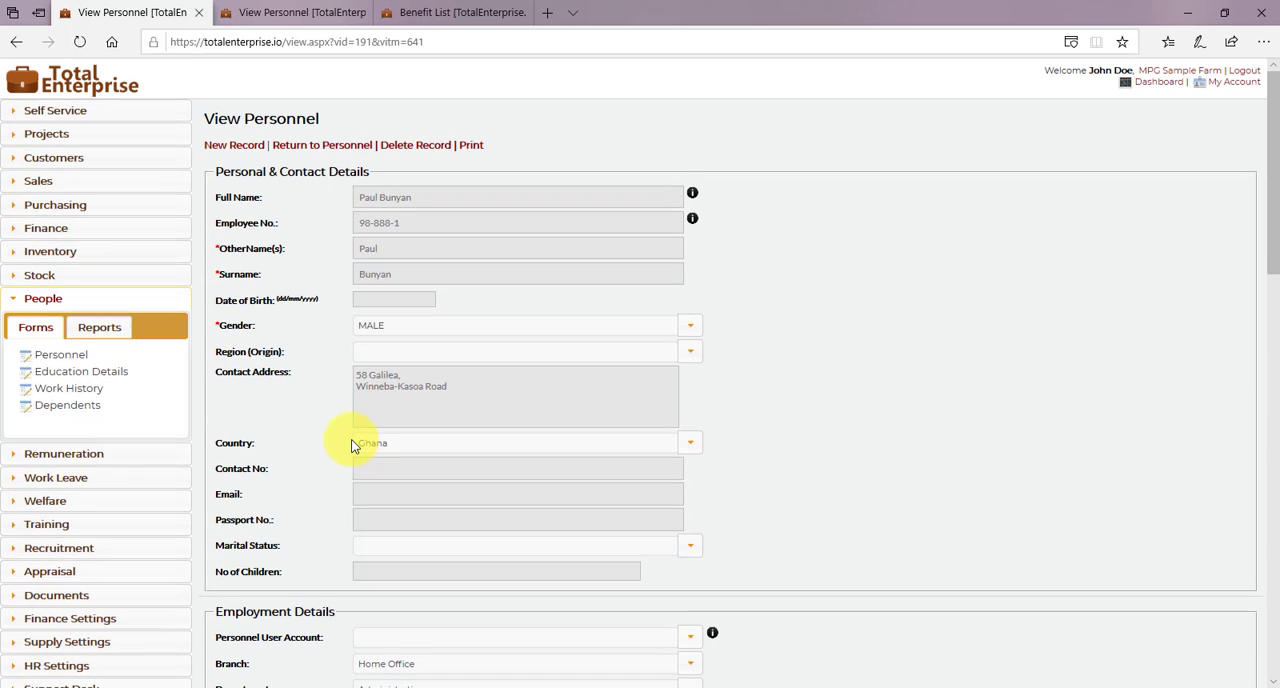
- Start a new payroll record under Remuneration with the pay date 07/07/2020
click(290, 12)
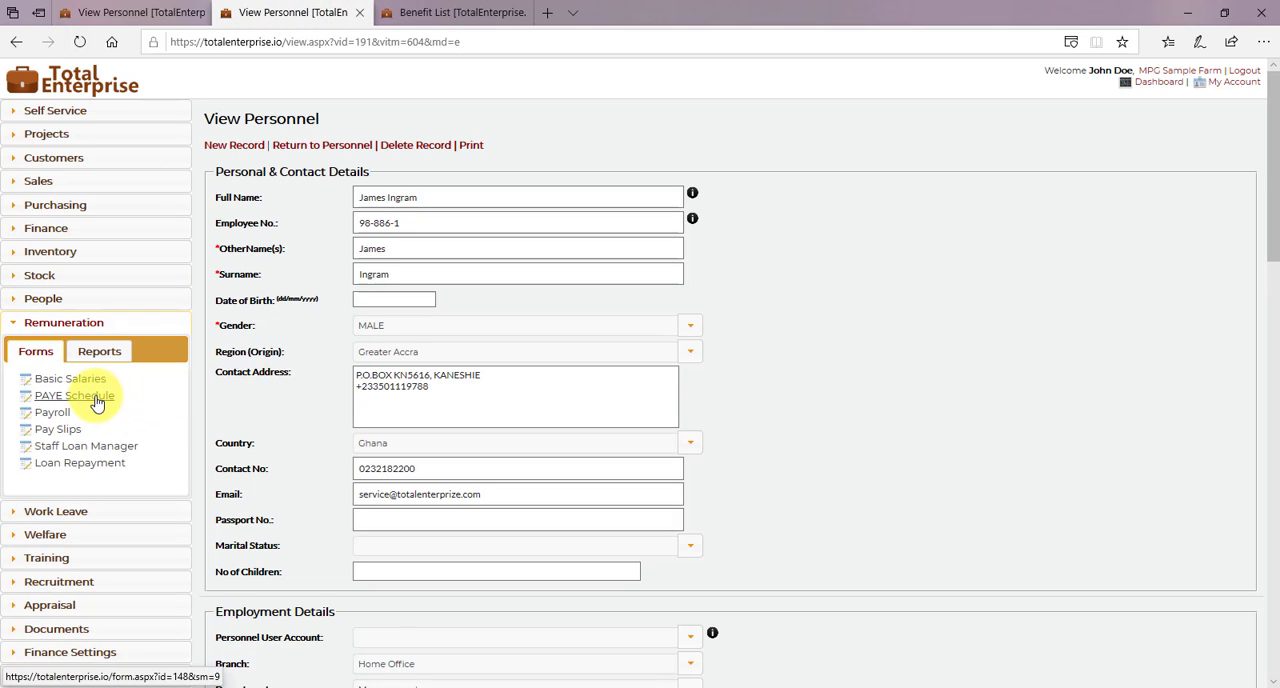
click(63, 418)
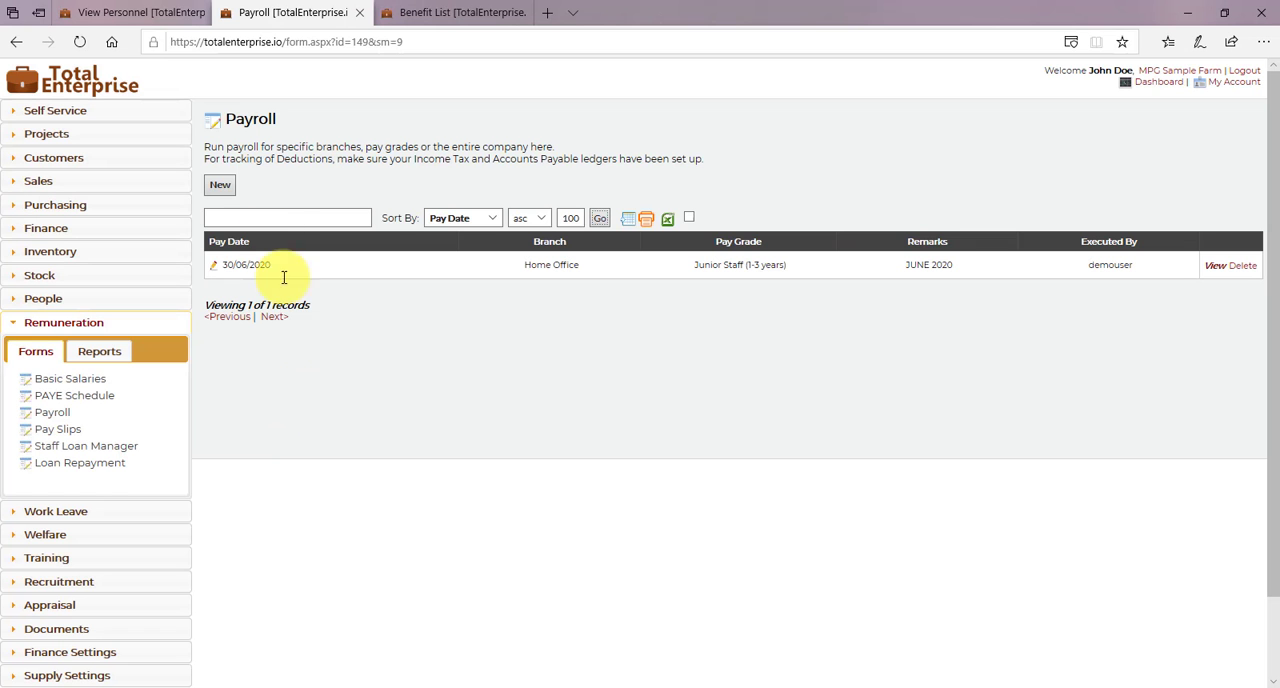
click(220, 186)
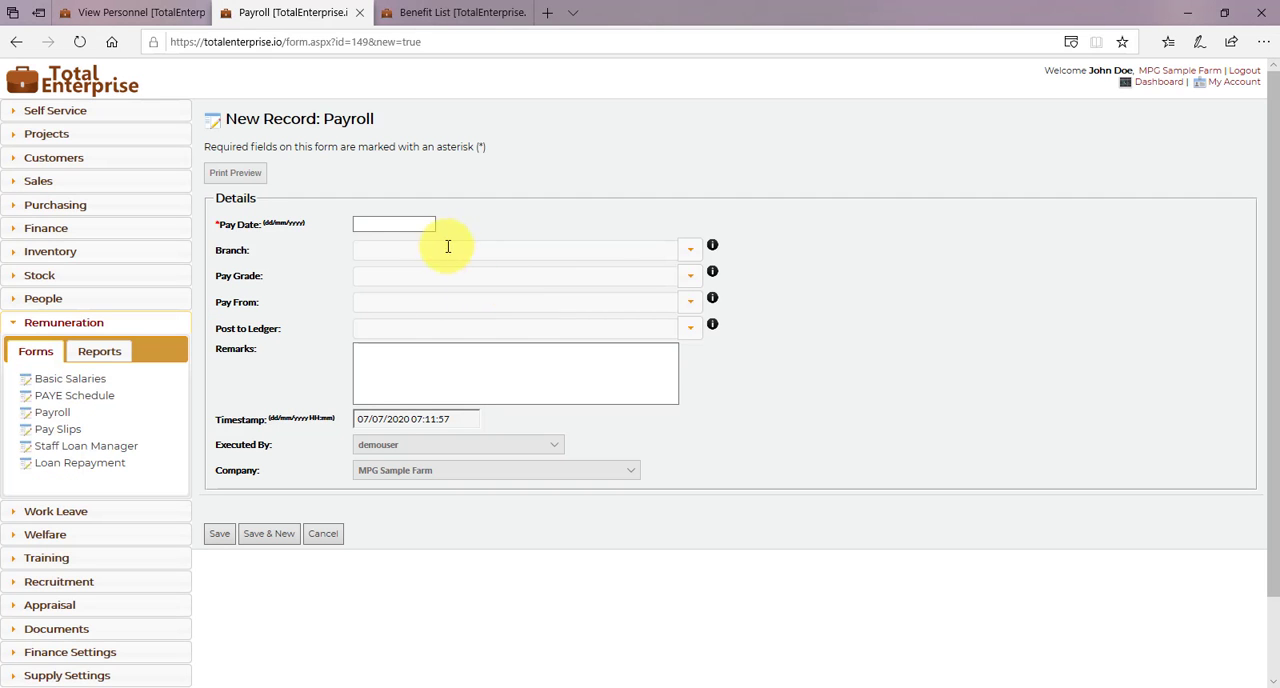
click(408, 226)
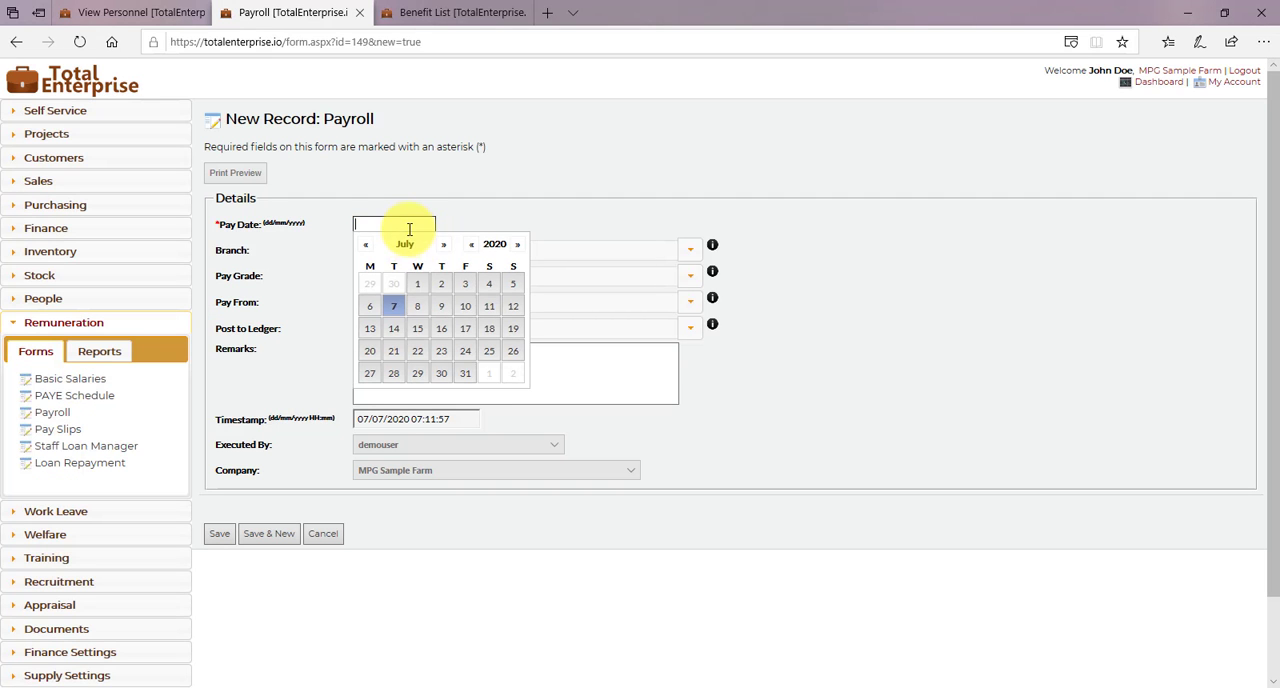
click(396, 311)
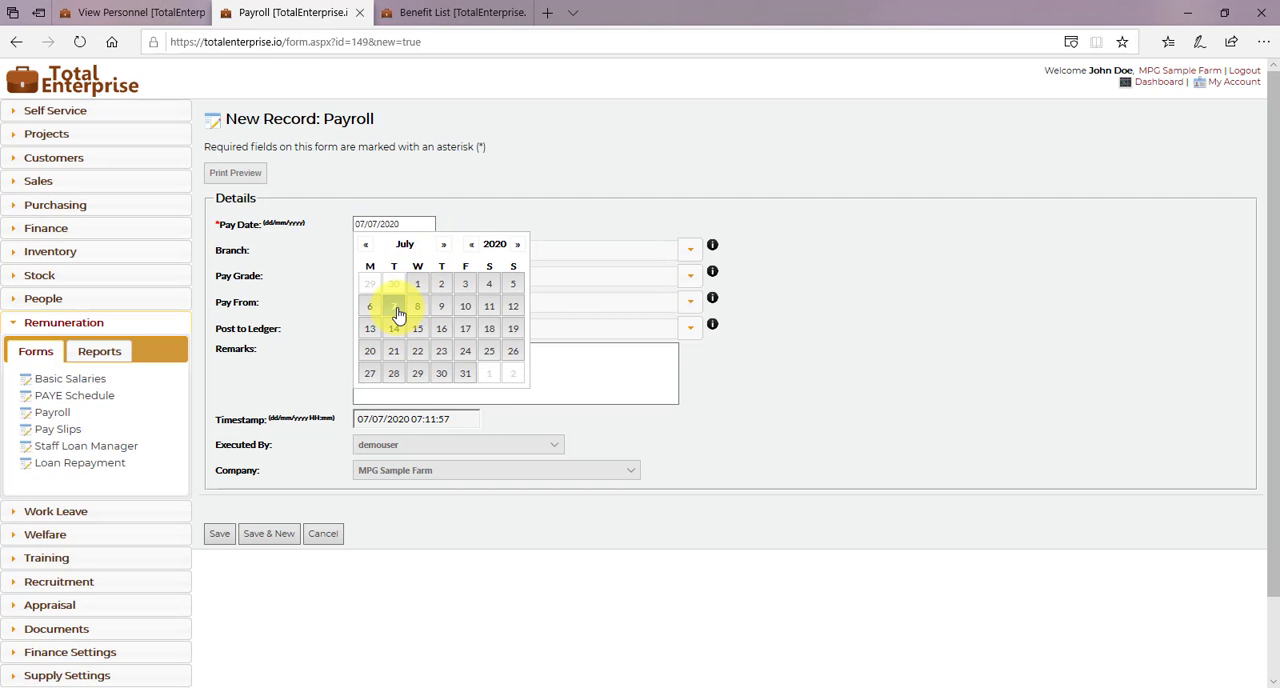
- Set the payroll's branch to Home Office and pay from the MPG Sample Farm Ltd GT-Bank GHS account
click(695, 252)
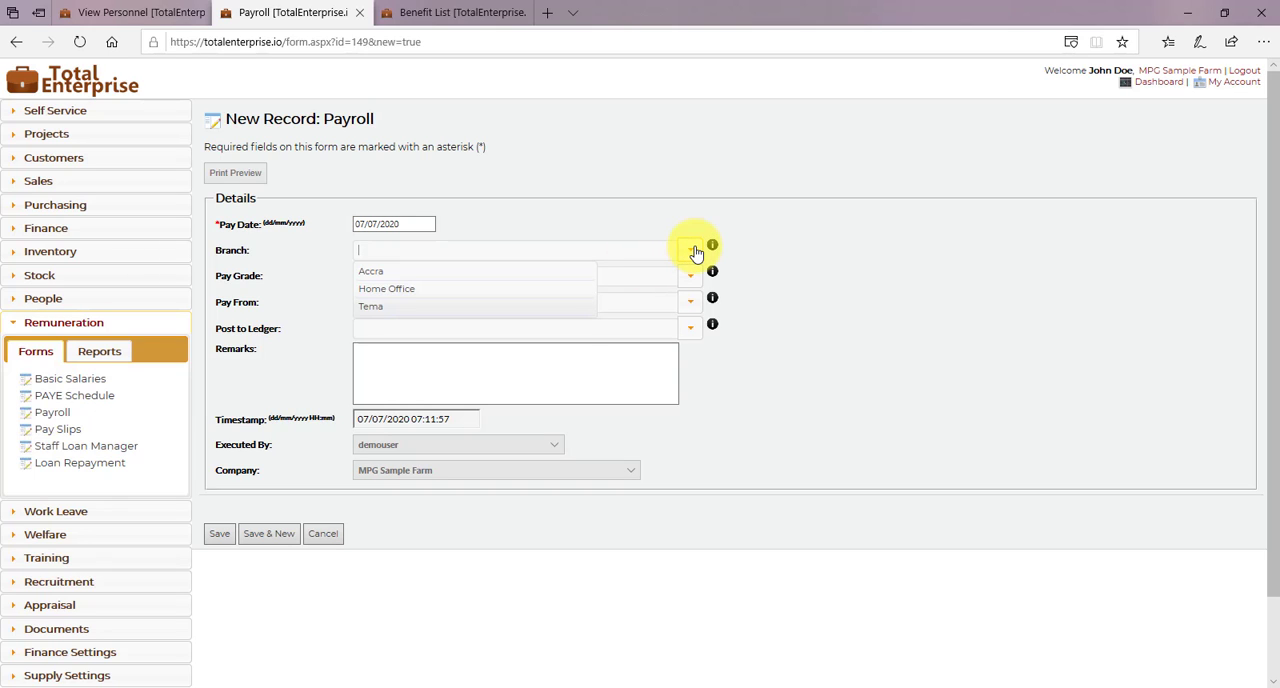
click(474, 290)
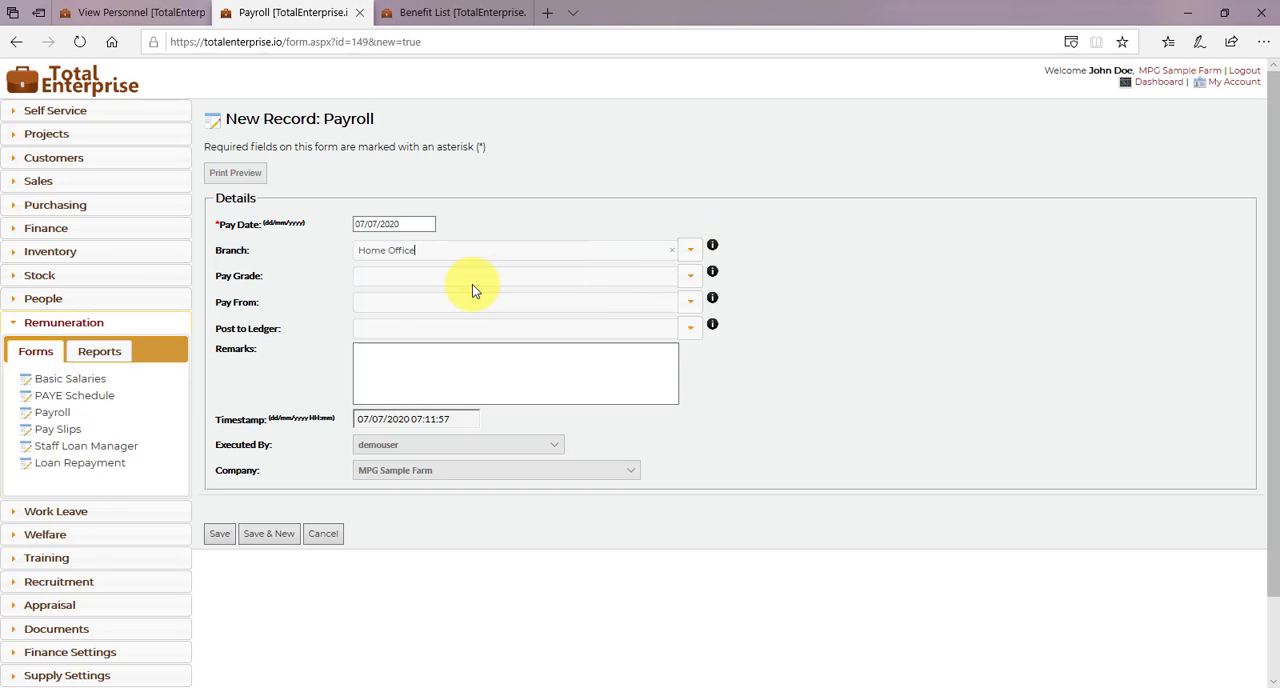
click(693, 305)
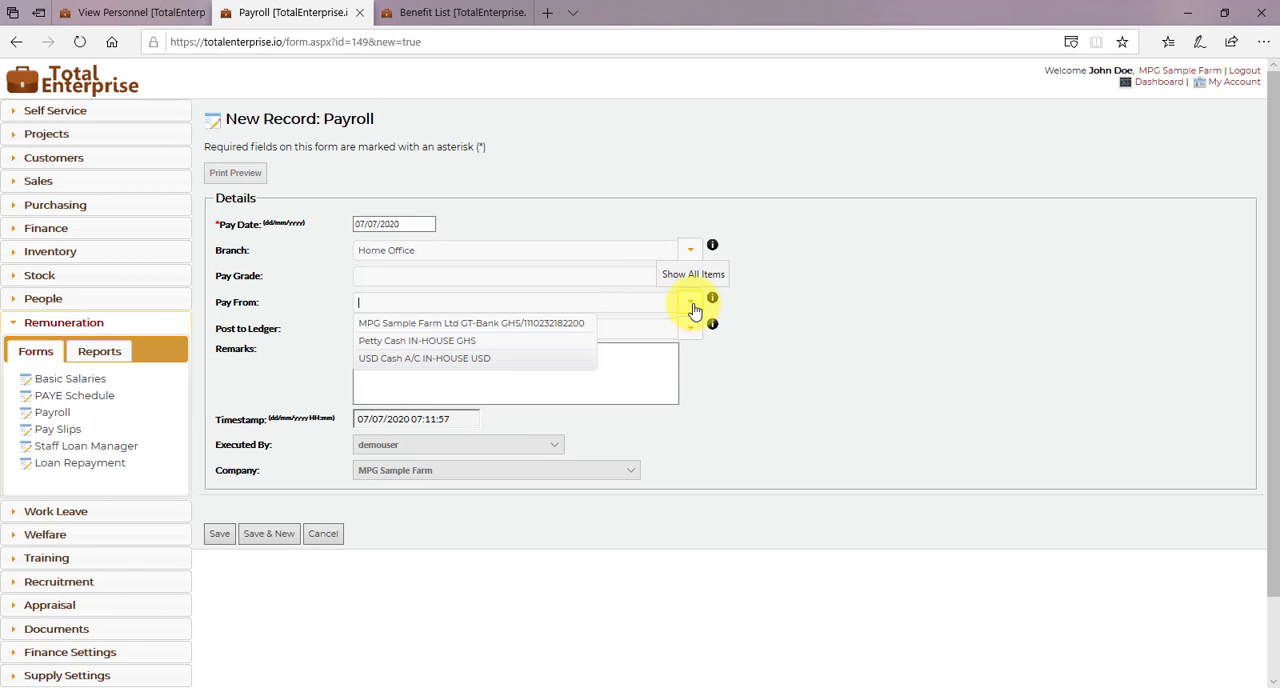
click(463, 325)
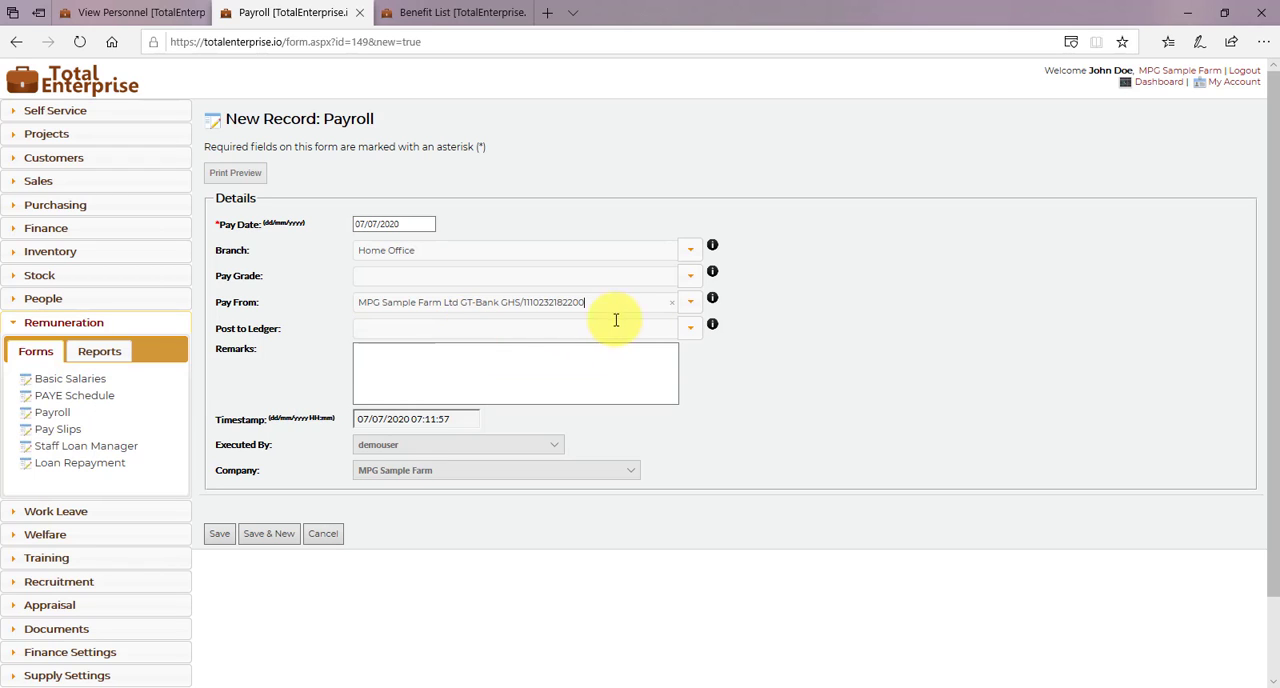
- Post the payroll to the Salaries (GL-3730/EXPENSE) ledger with the remark JUL 2020 and save the record
click(689, 332)
text(sal)
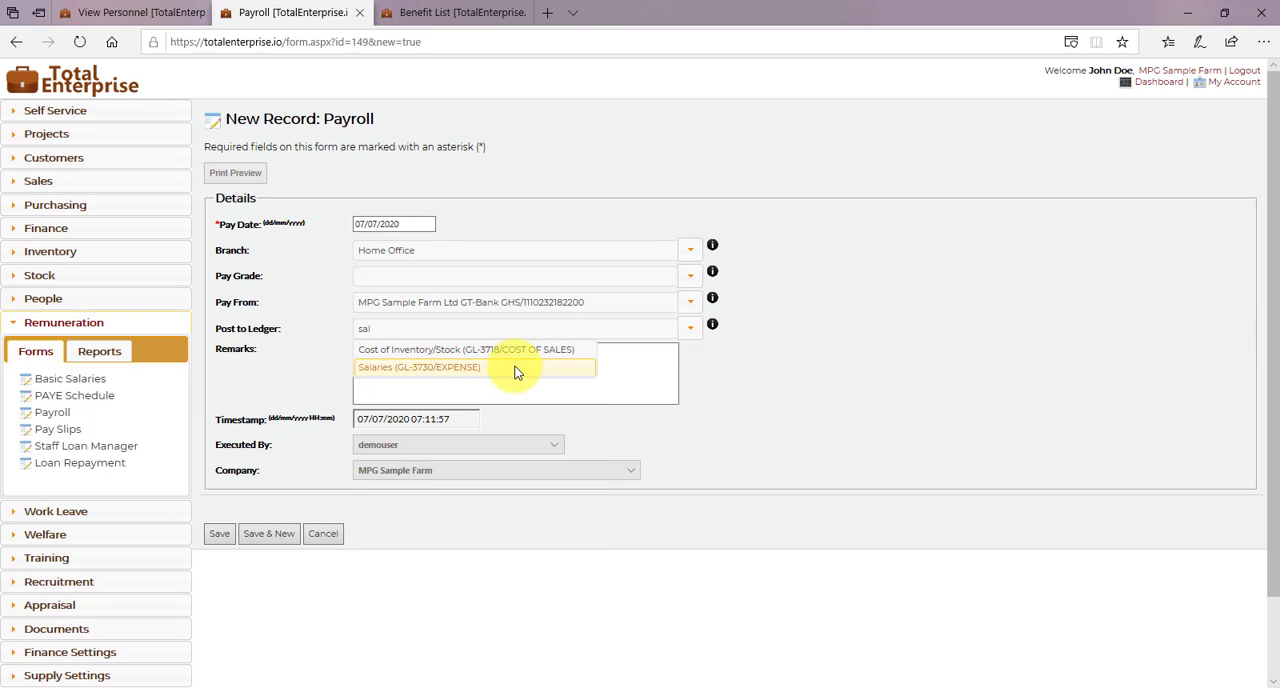
click(517, 370)
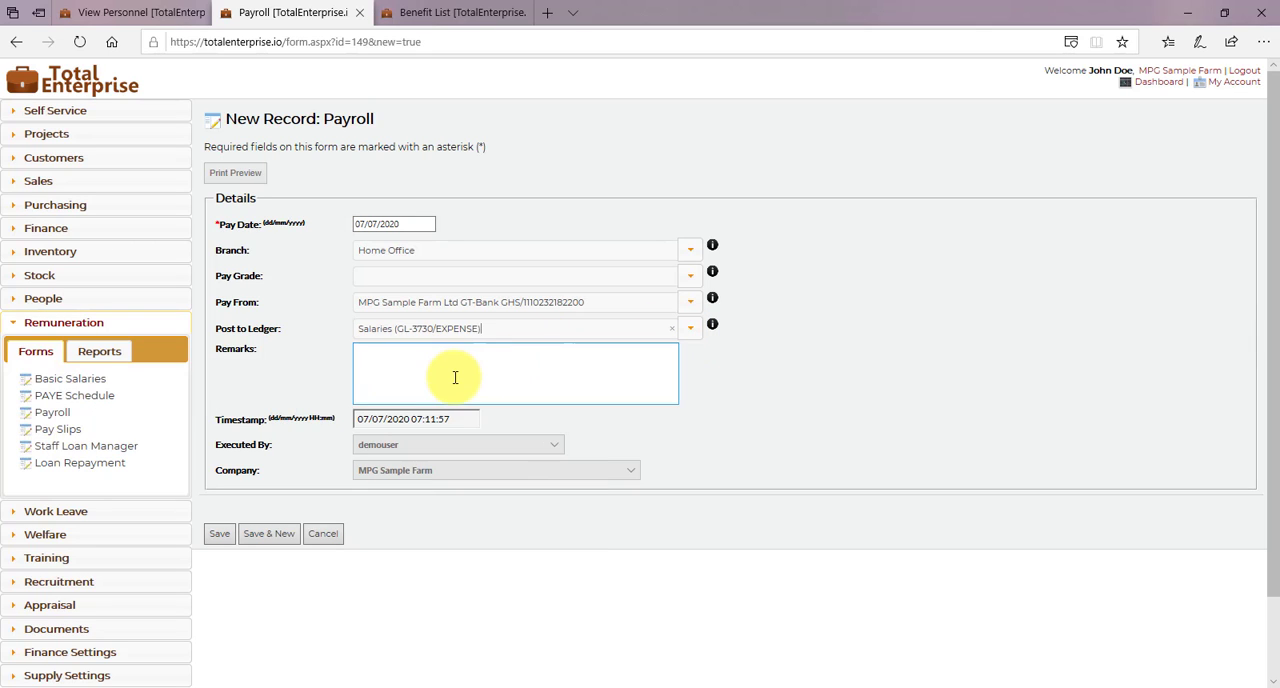
click(455, 377)
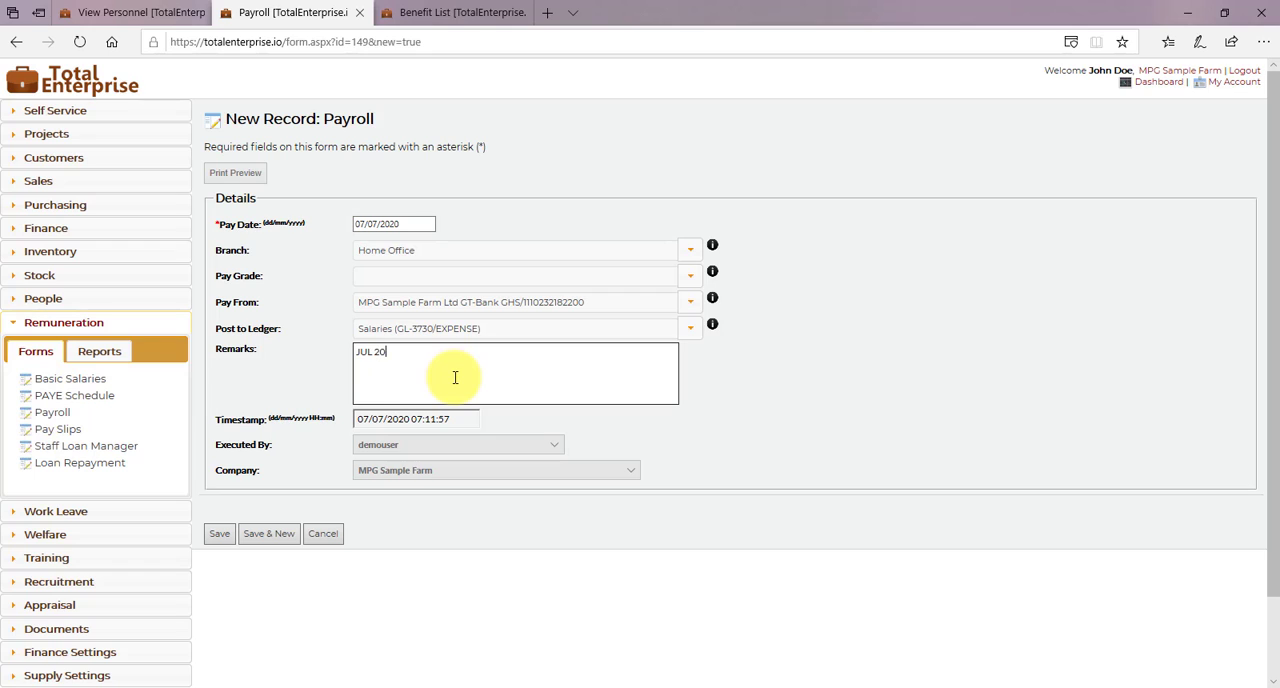
click(219, 536)
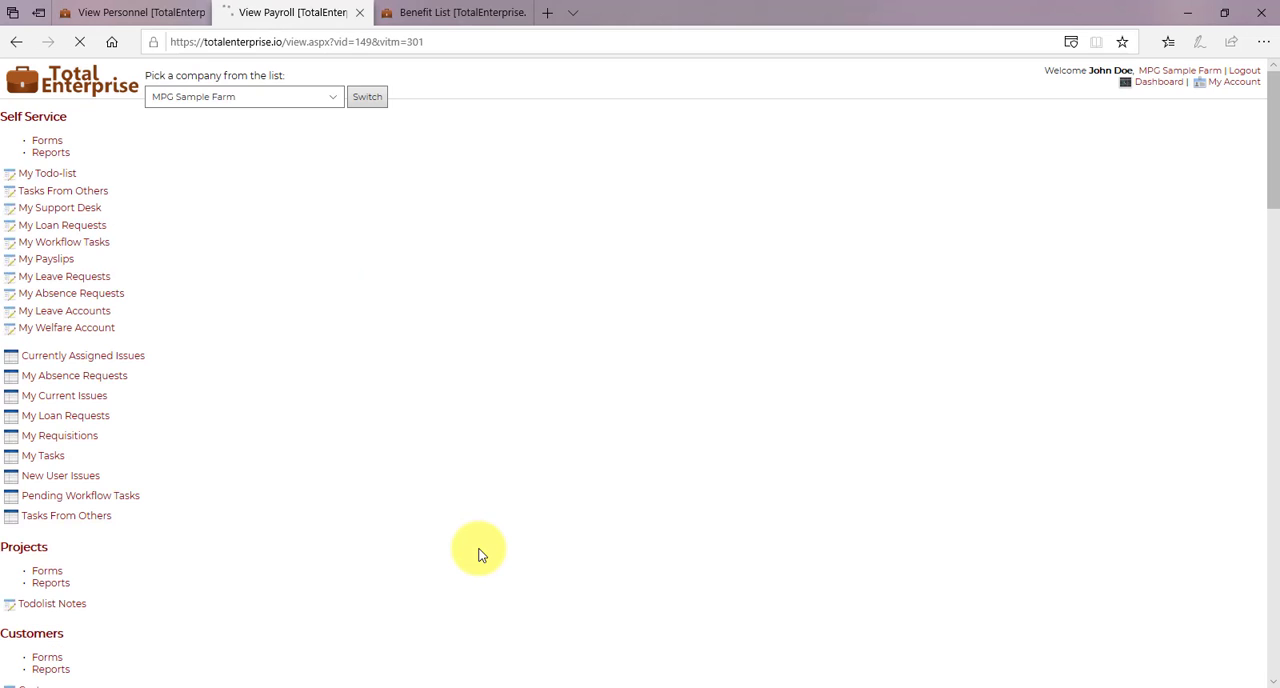
- Review the saved payroll's pay slips and examine the print preview of the first employee's 07/07/2020 pay slip
scroll(478, 555, down, 1)
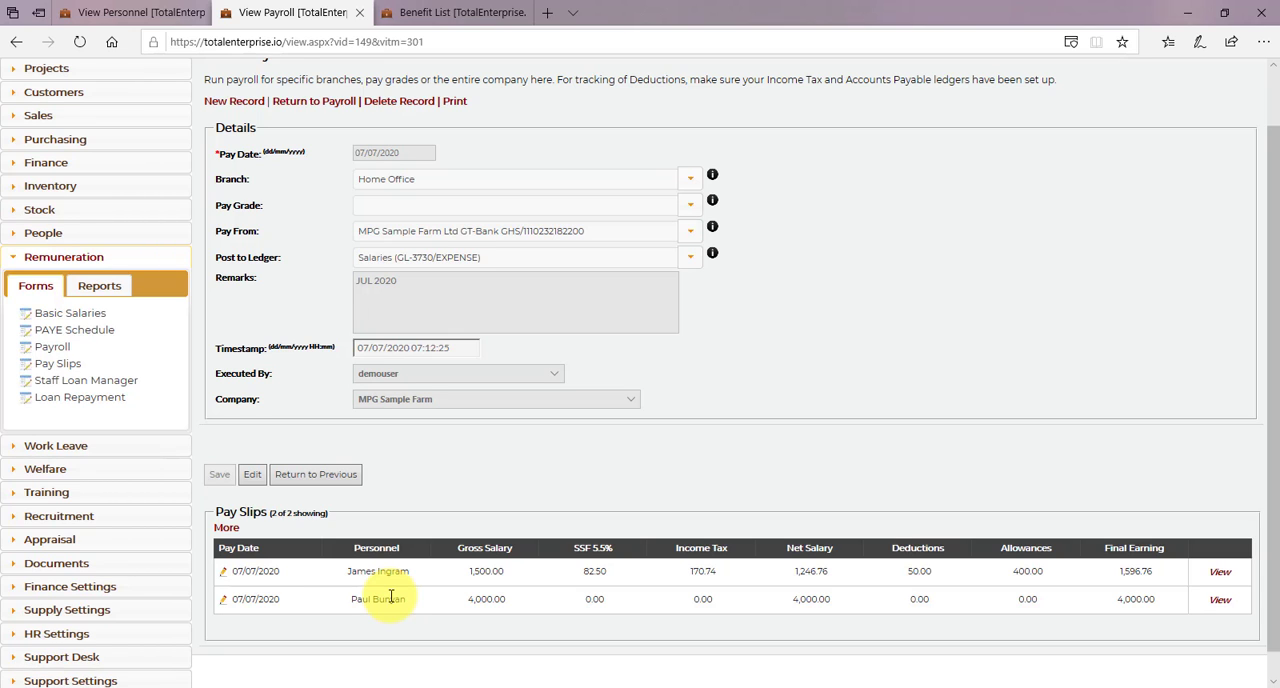
scroll(390, 596, up, 1)
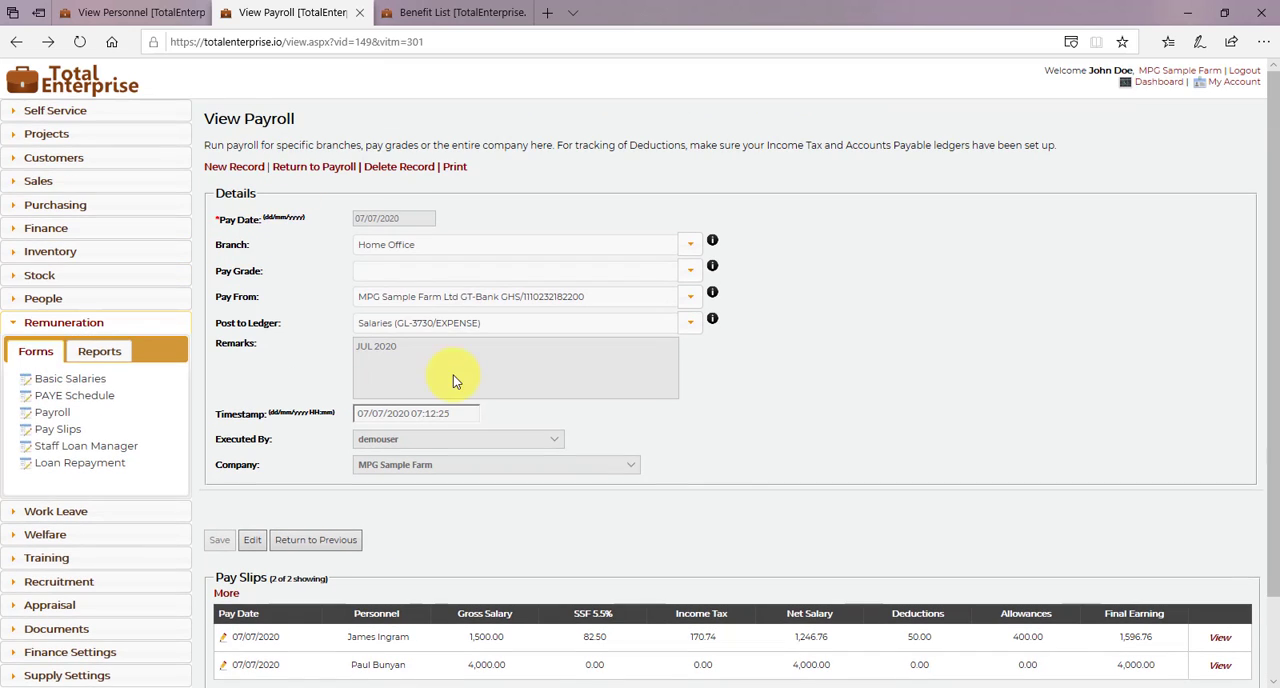
click(1220, 640)
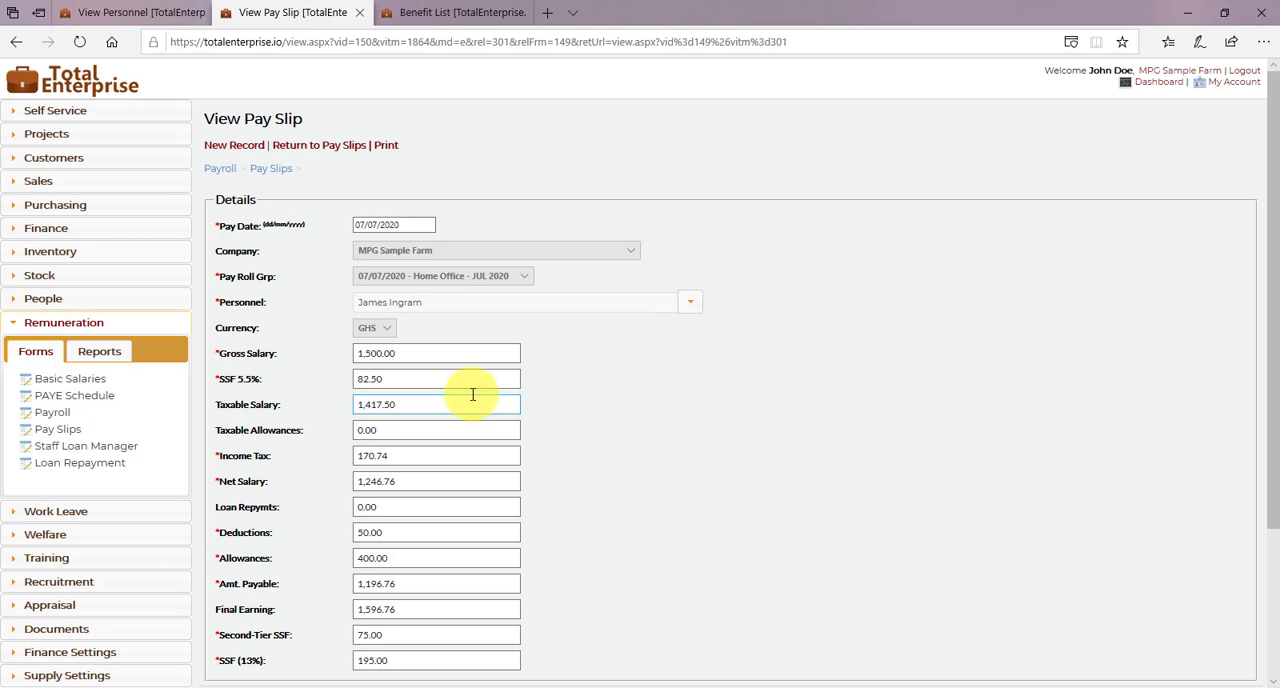
click(387, 145)
scroll(470, 402, down, 5)
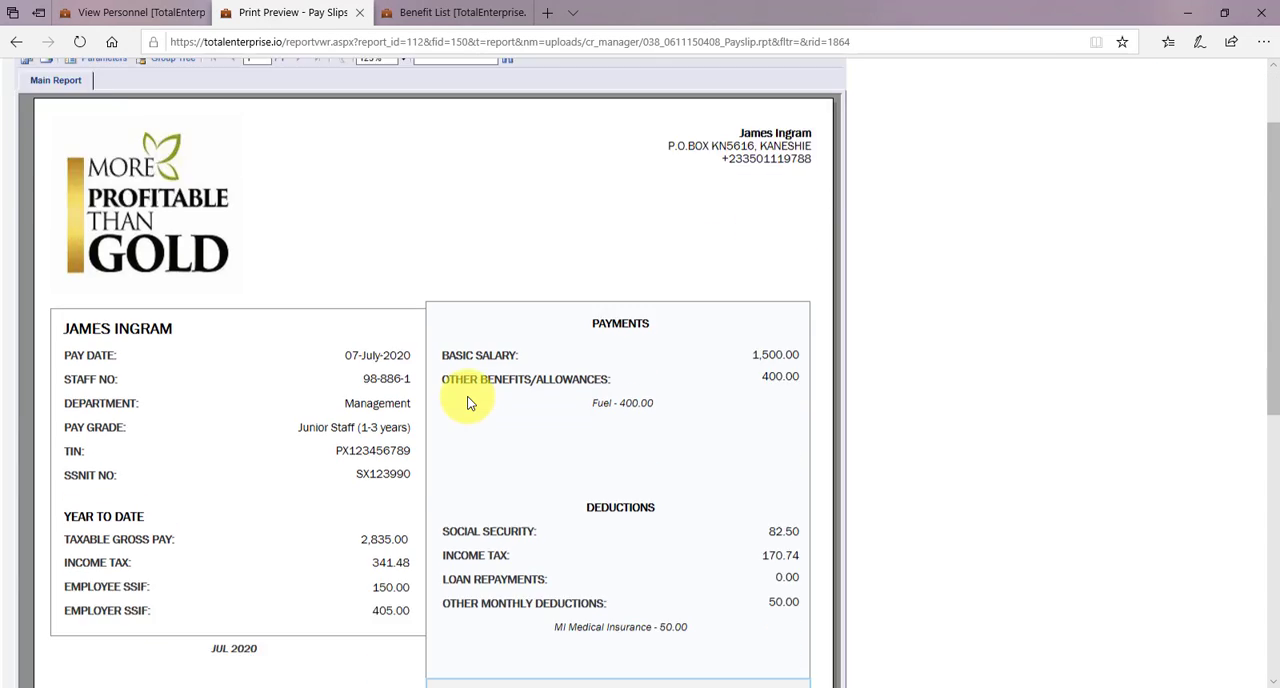
scroll(470, 402, up, 5)
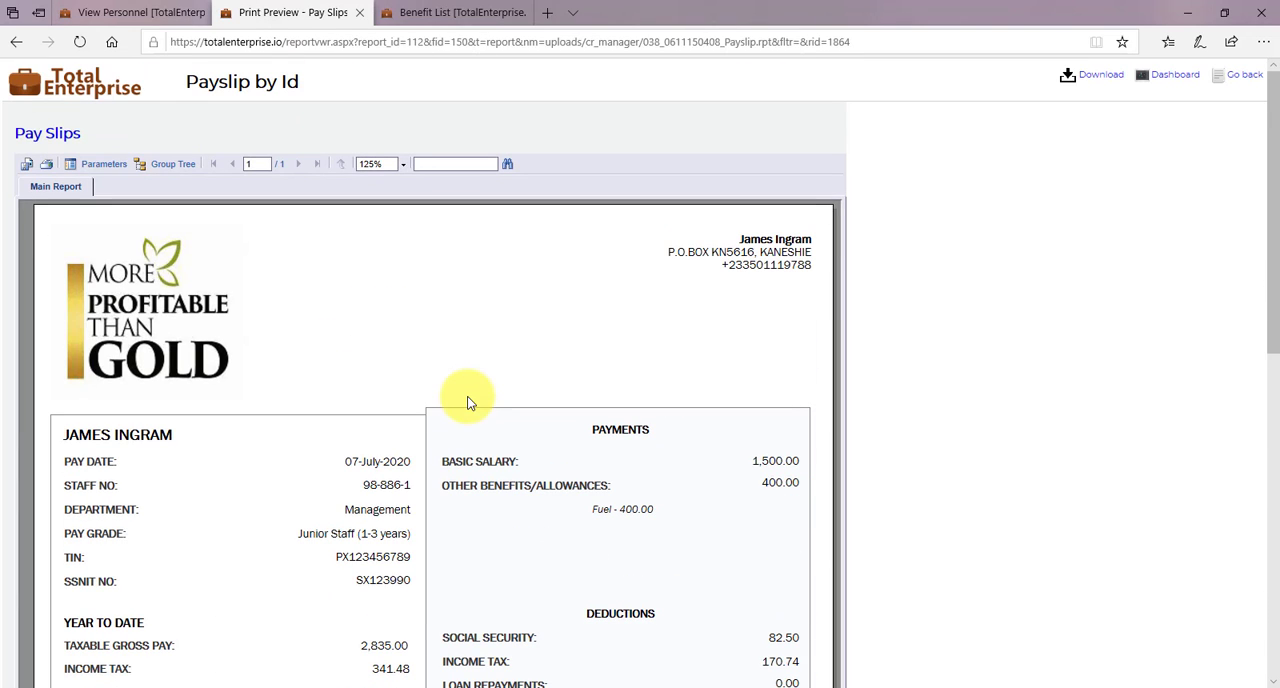
click(13, 41)
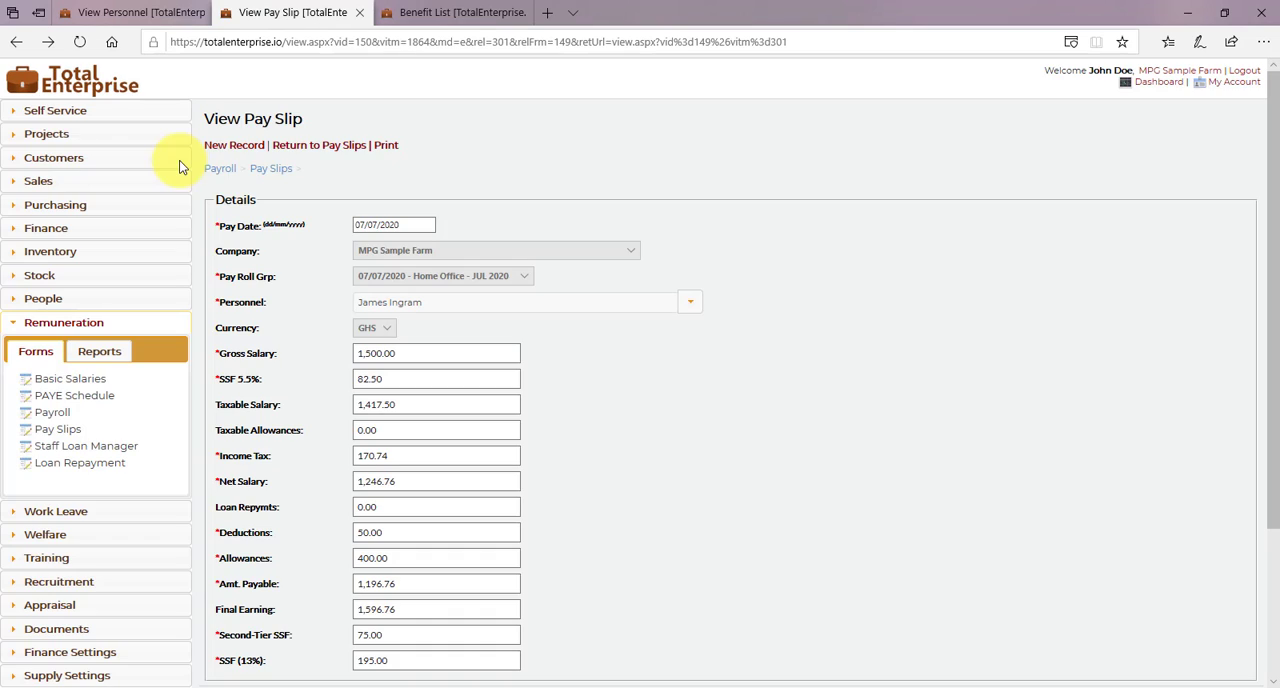
- Open the new employee's 07/07/2020 pay slip from the Pay Slips records and examine its print preview
click(58, 430)
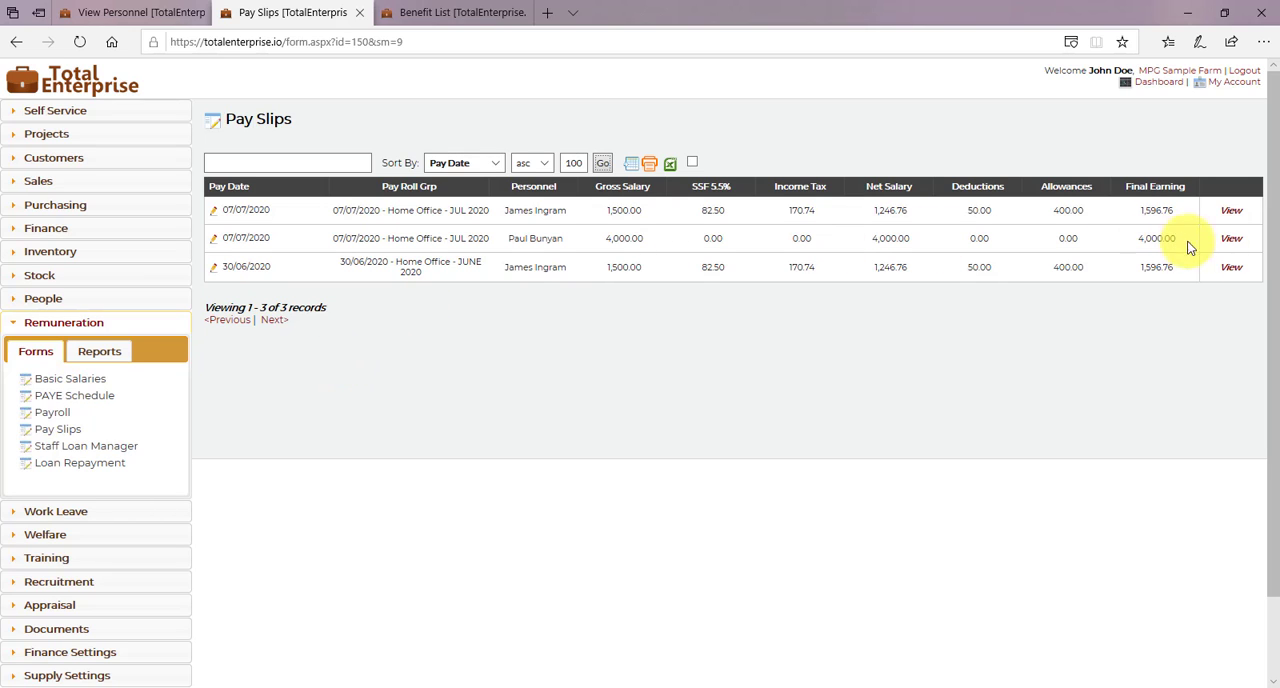
click(1231, 238)
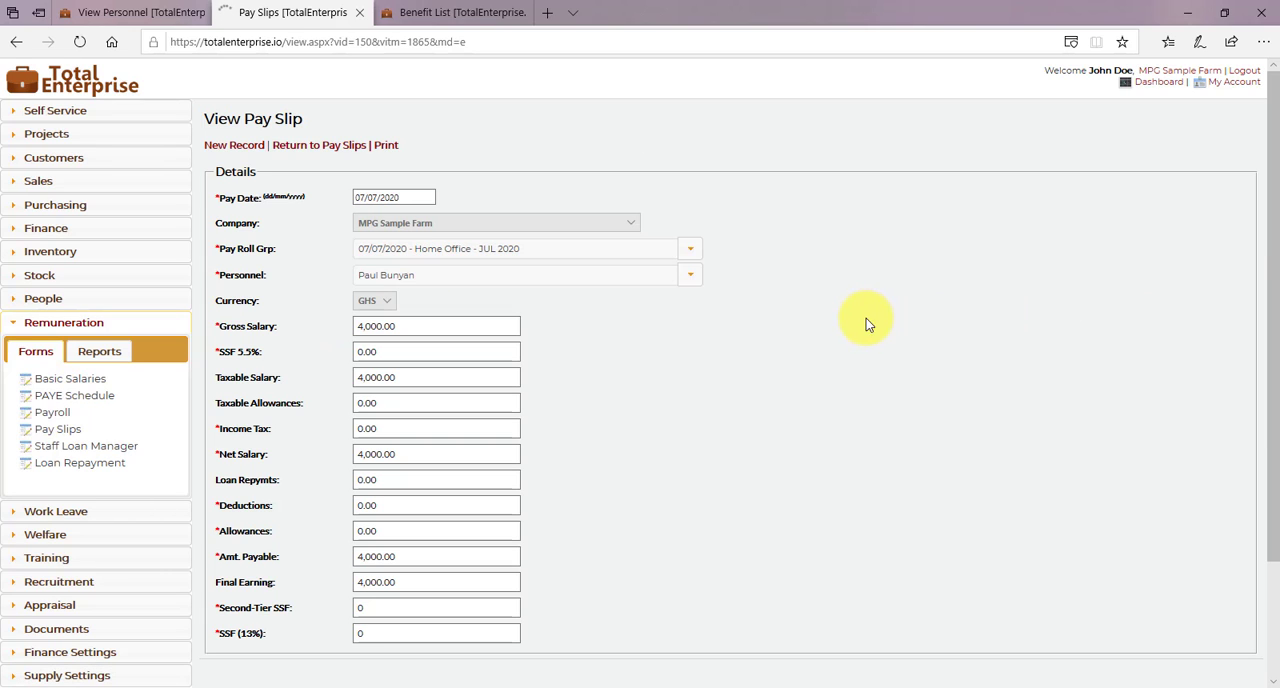
click(396, 145)
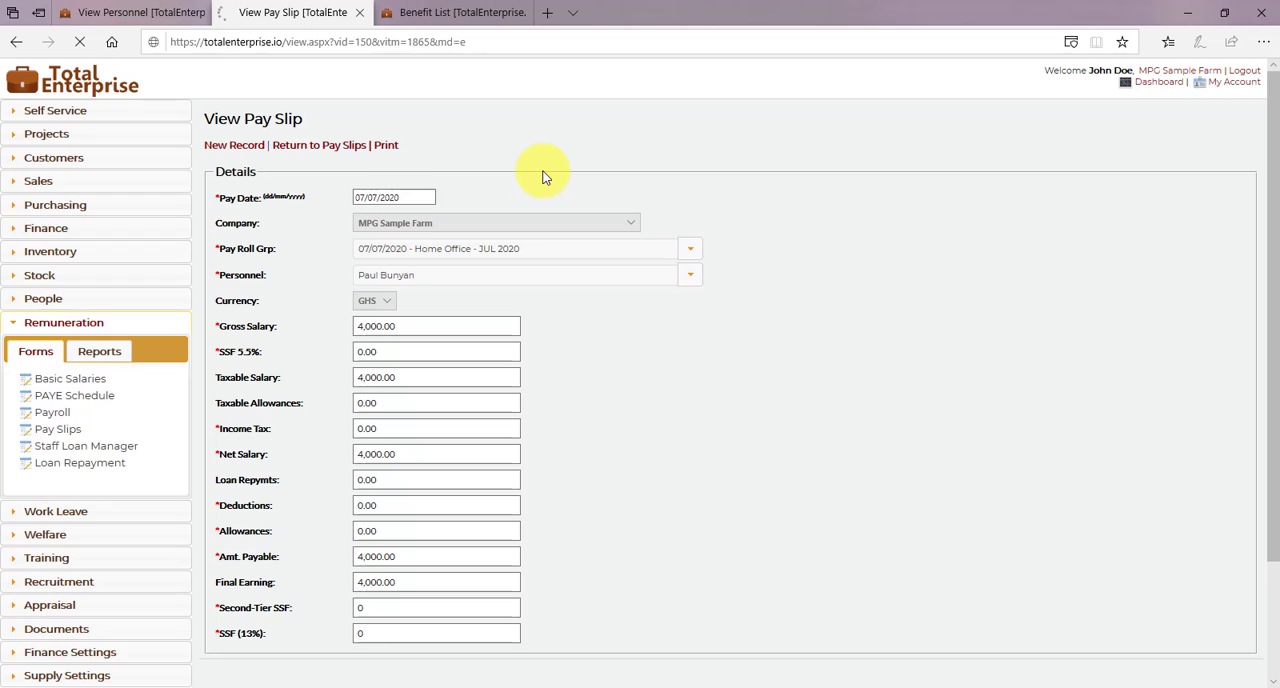
scroll(743, 366, down, 4)
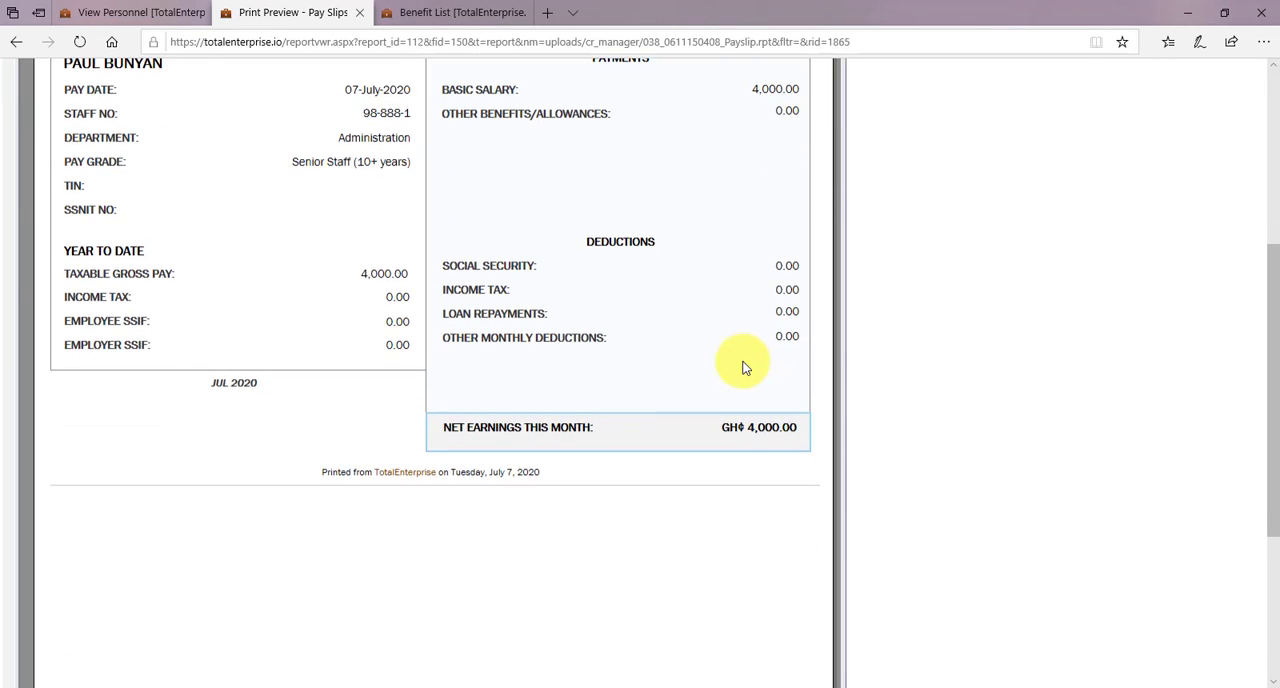
scroll(743, 366, up, 5)
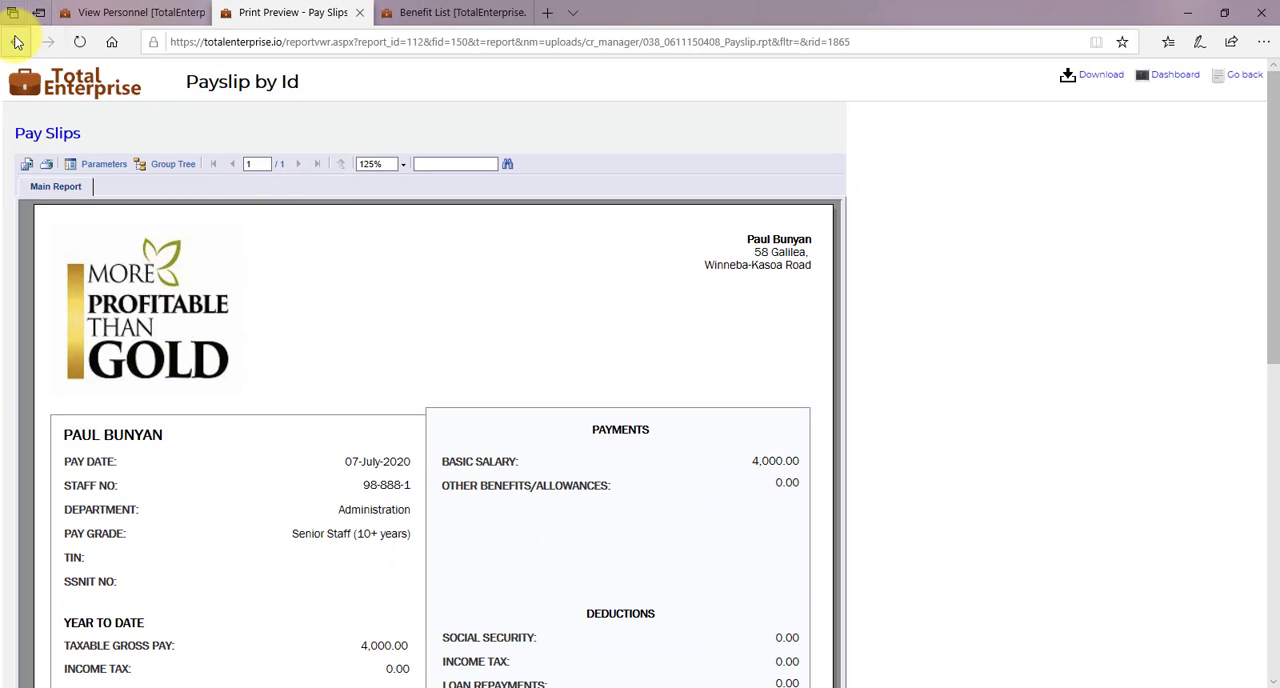
click(17, 42)
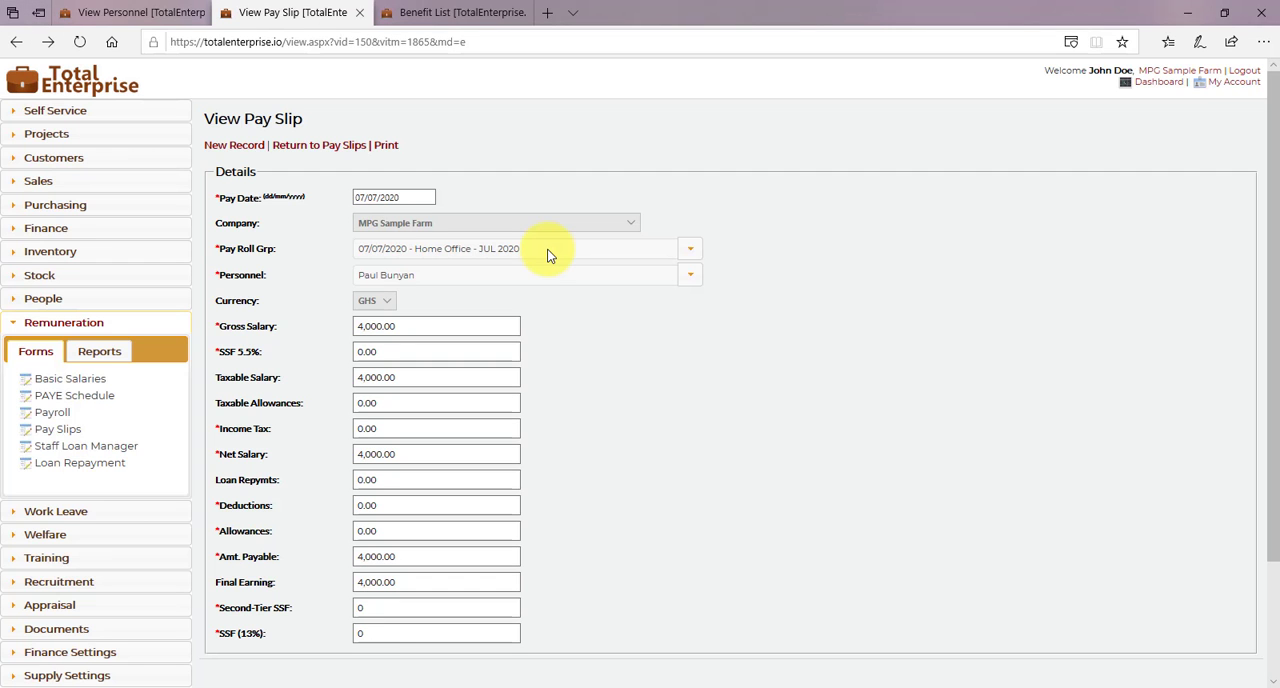